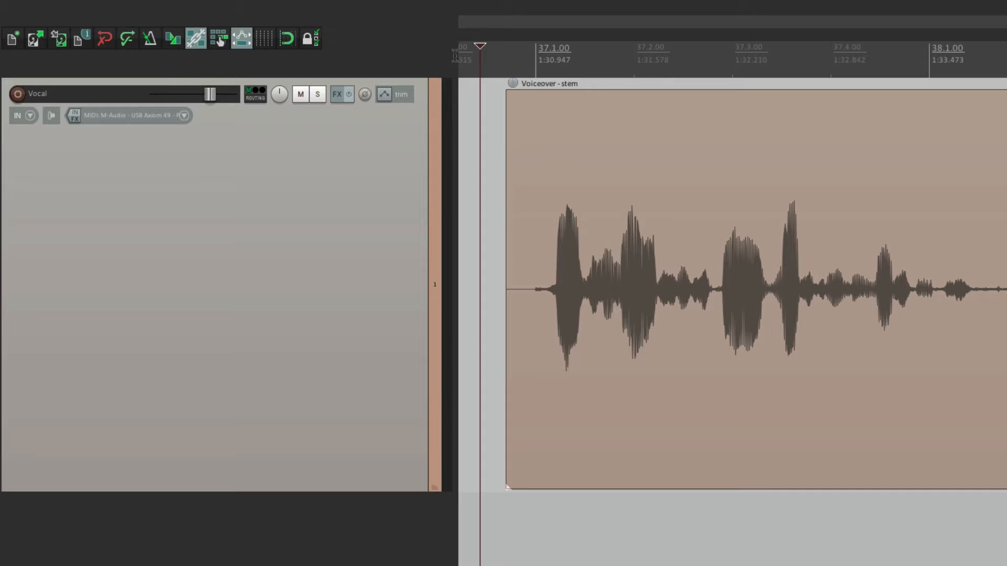
Enable the Volume (Pre-FX) envelope on the Vocal track and test-drag it, leaving it flat at 0 dB.
left_click(382, 98)
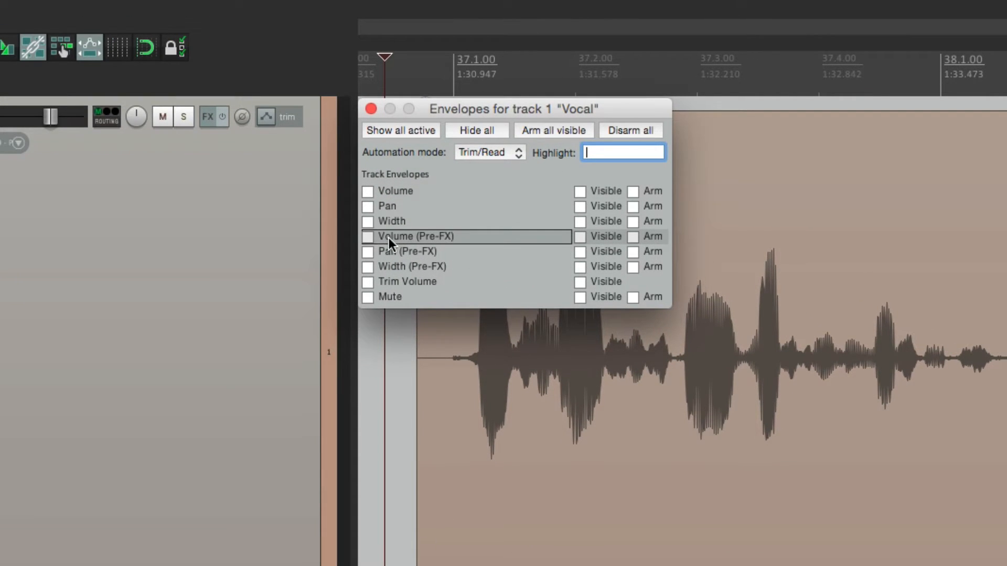
left_click(367, 237)
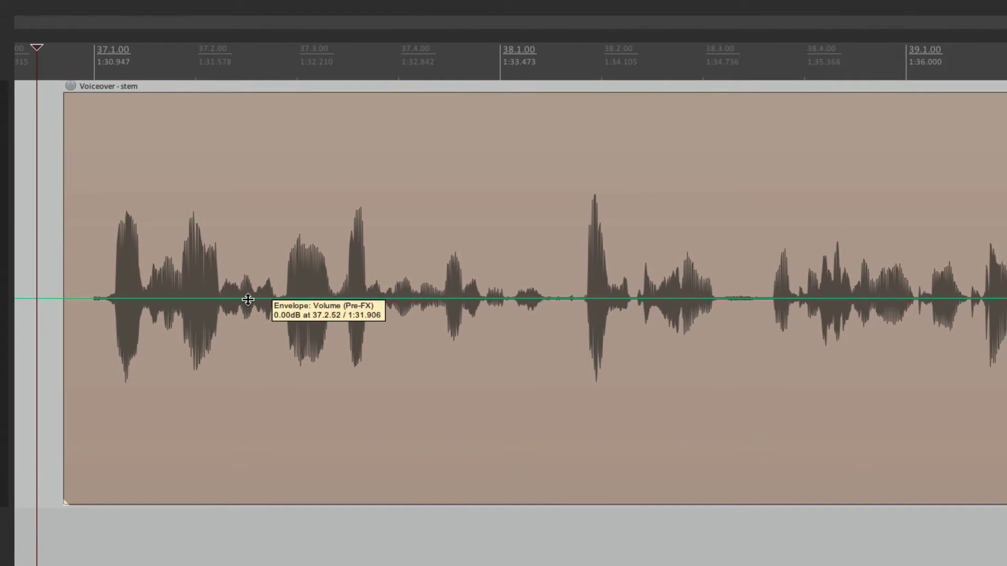
left_click_drag(249, 300, 255, 395)
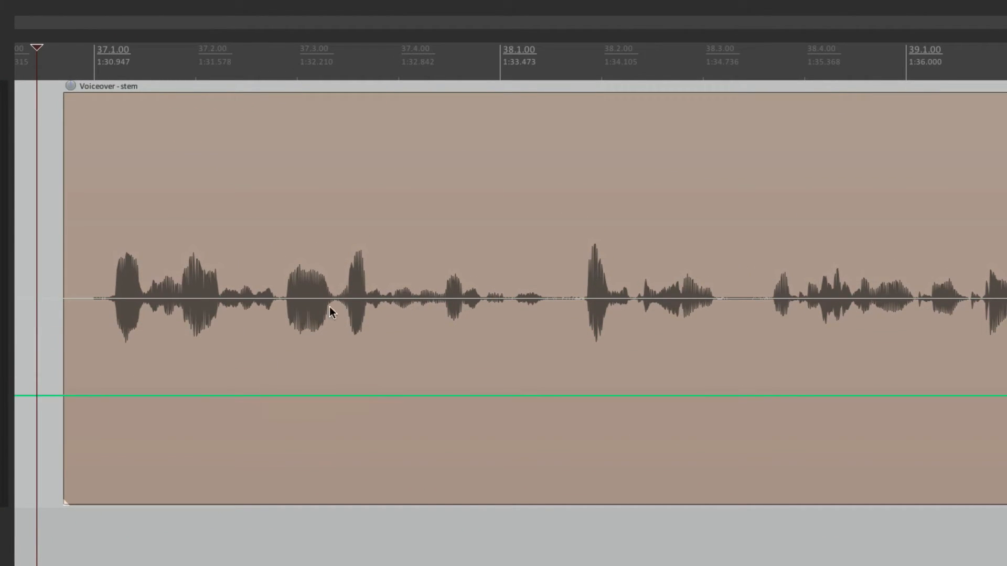
key("ctrl+z")
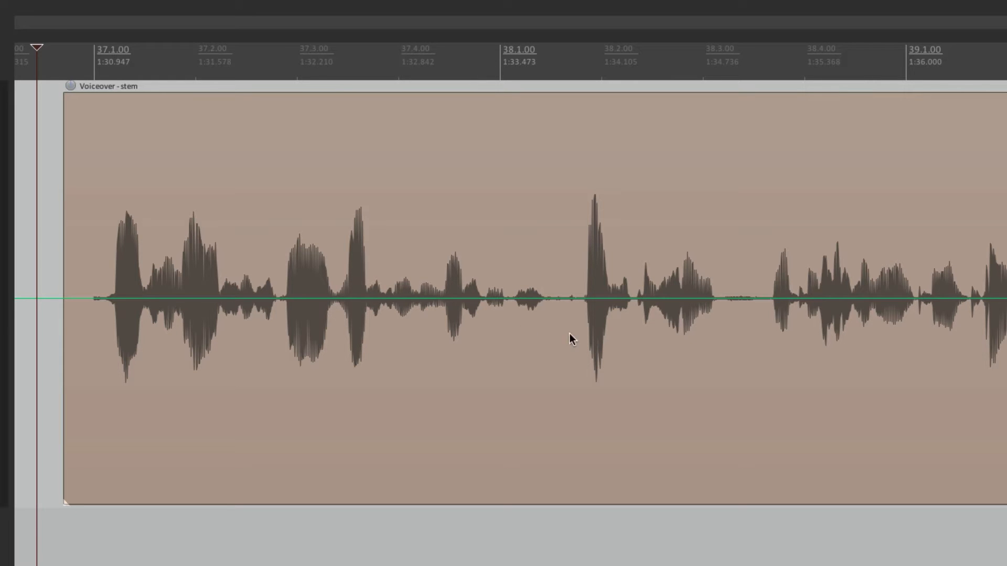
scroll(524, 317, "up", 2)
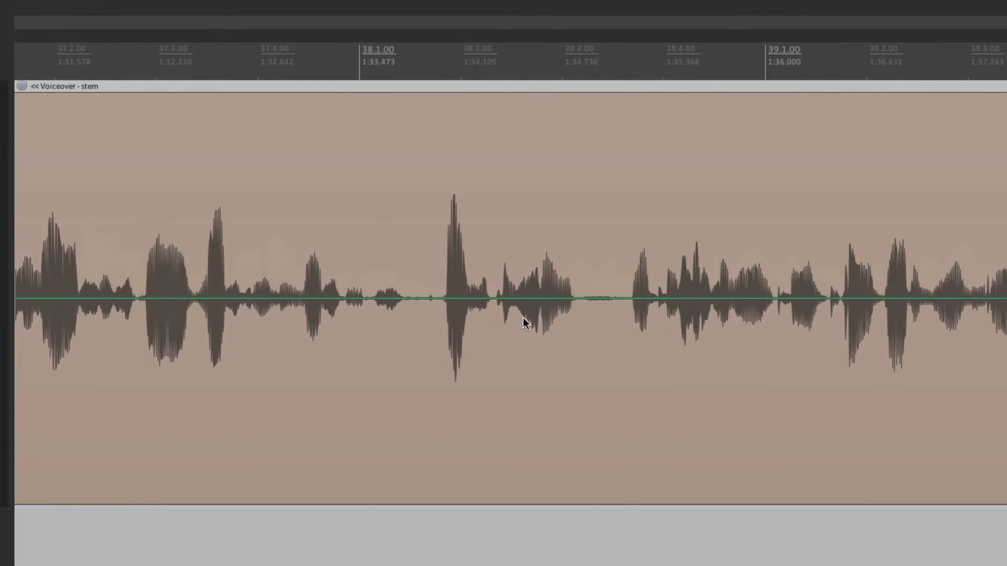
scroll(527, 322, "up", 2)
scroll(578, 323, "up", 2)
scroll(417, 370, "right", 2)
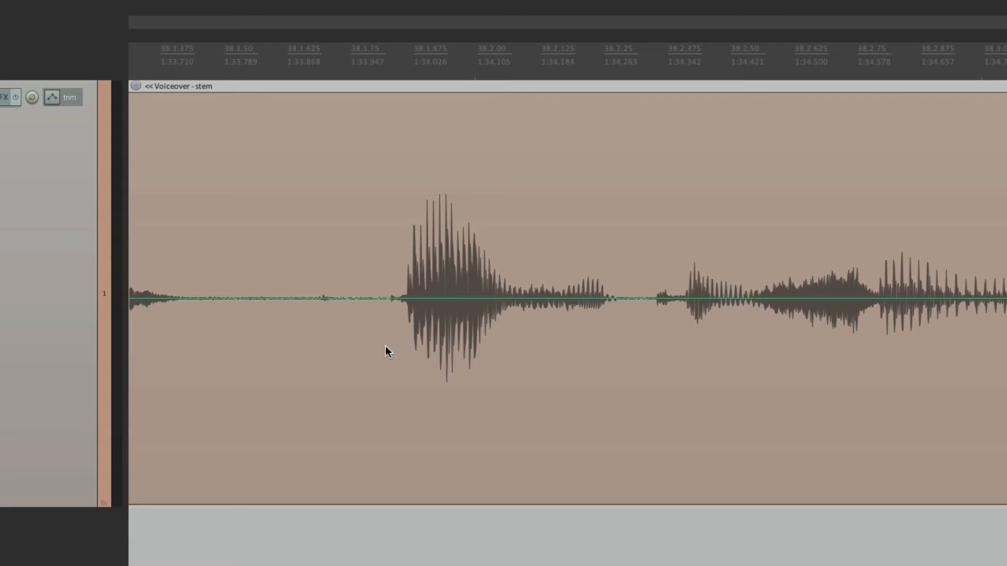
left_click(338, 299)
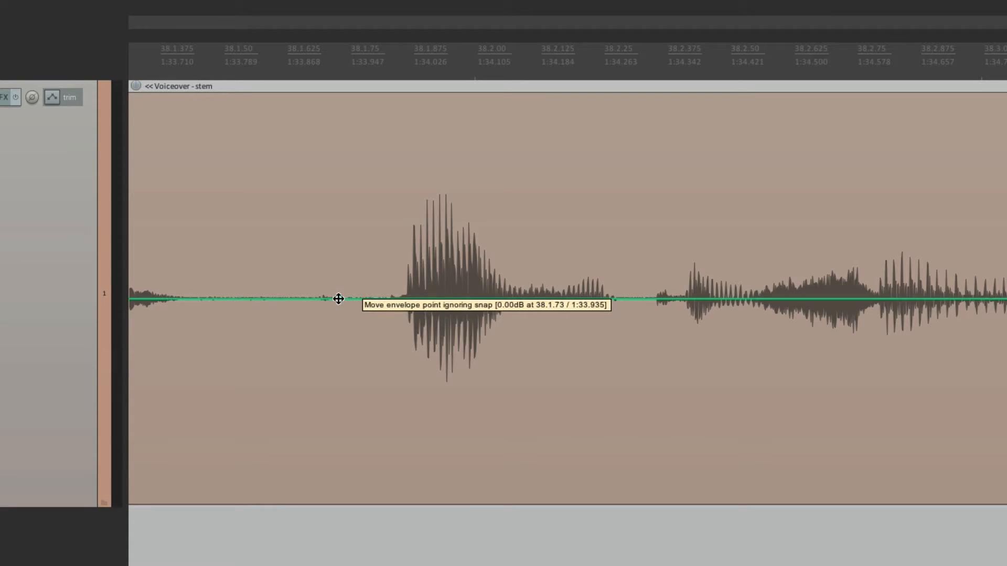
left_click(632, 298, "shift")
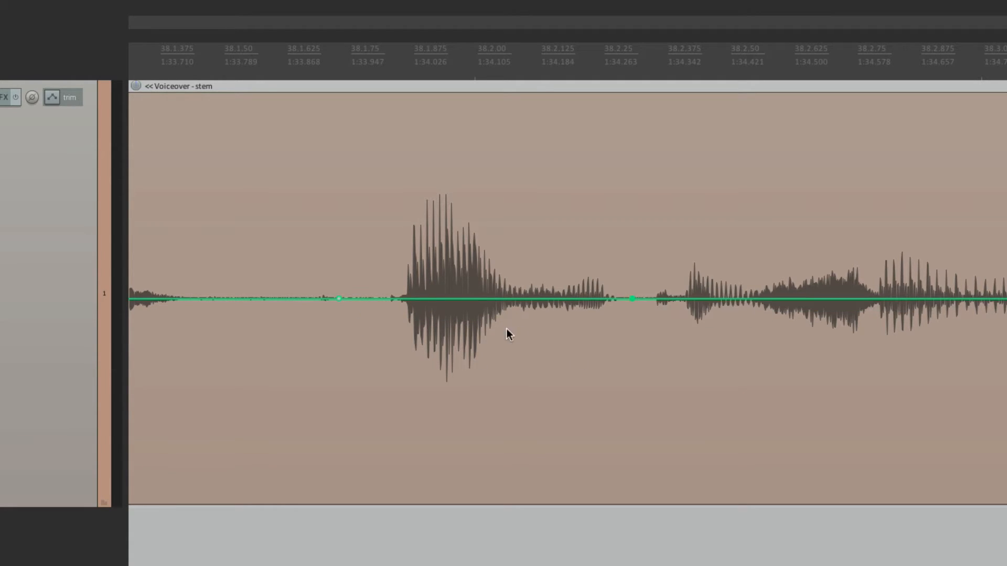
left_click_drag(497, 299, 475, 416)
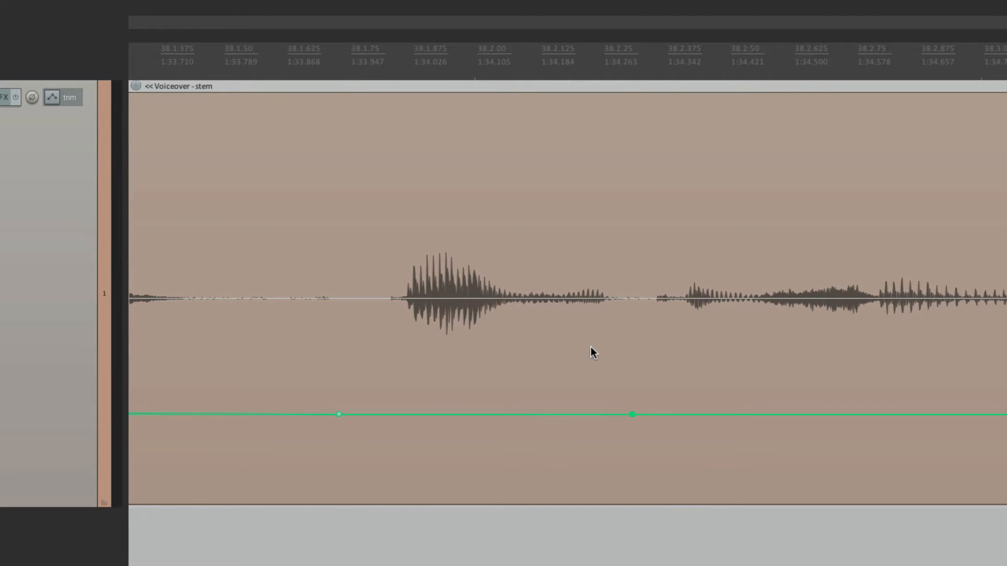
key("ctrl+z")
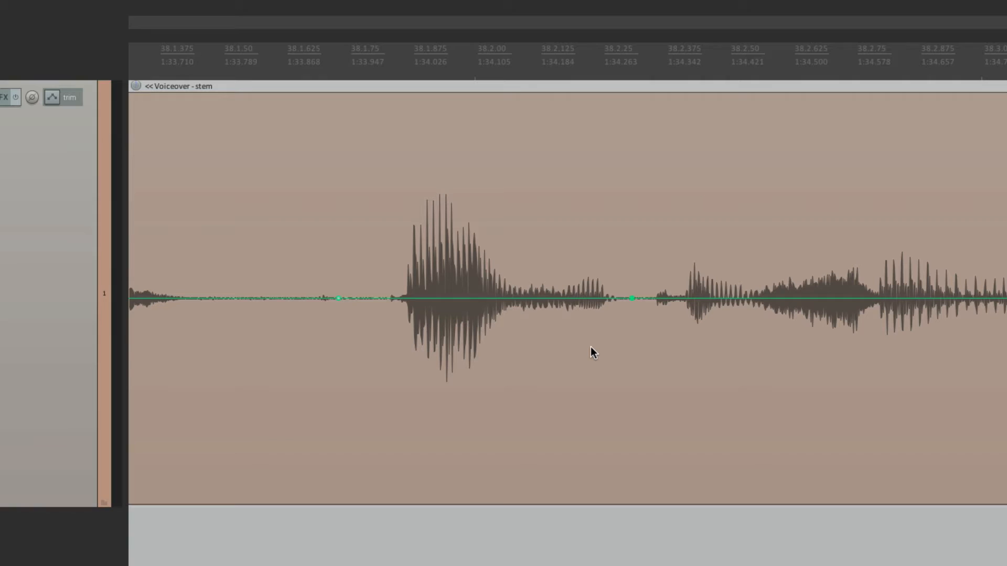
left_click(328, 299, "shift")
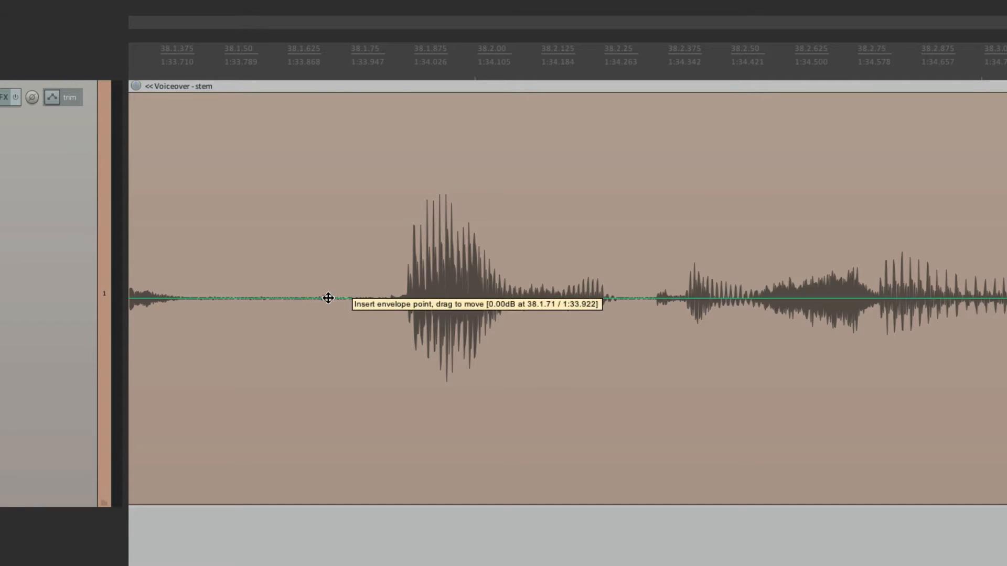
left_click(613, 299, "shift")
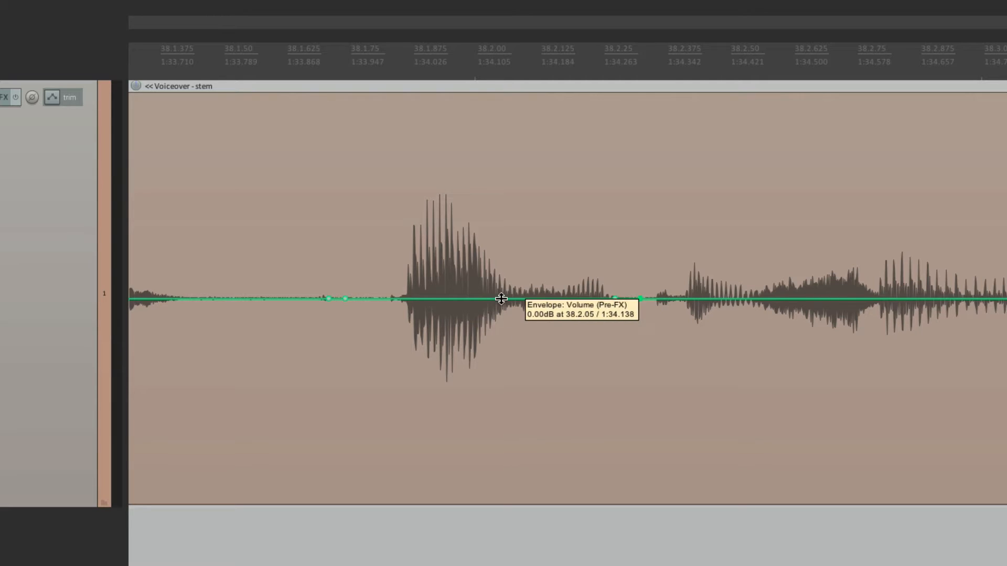
mouse_move(502, 299)
left_mouse_down()
mouse_move(486, 349)
mouse_move(486, 414)
mouse_move(495, 228)
mouse_move(476, 353)
left_mouse_up()
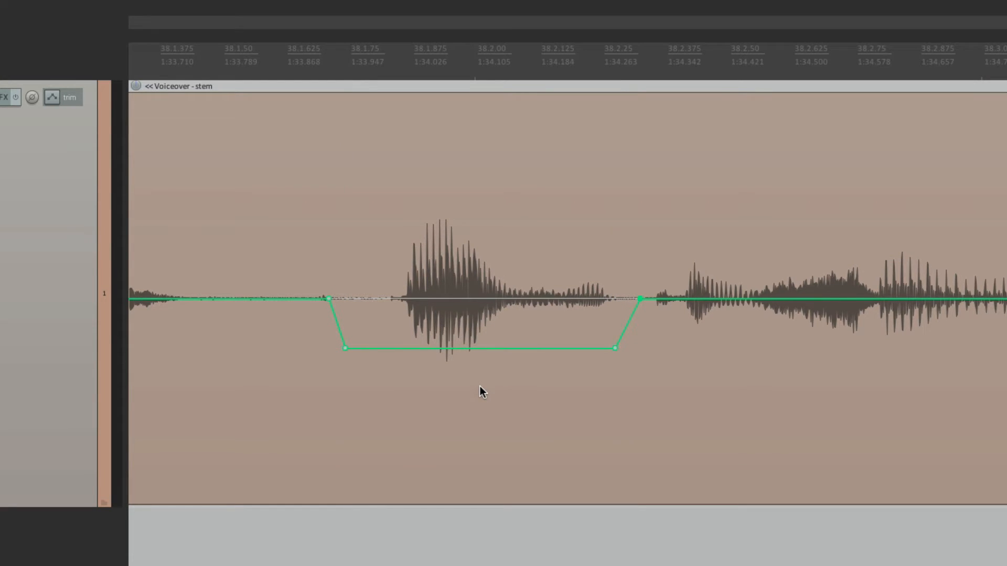
key("ctrl+z")
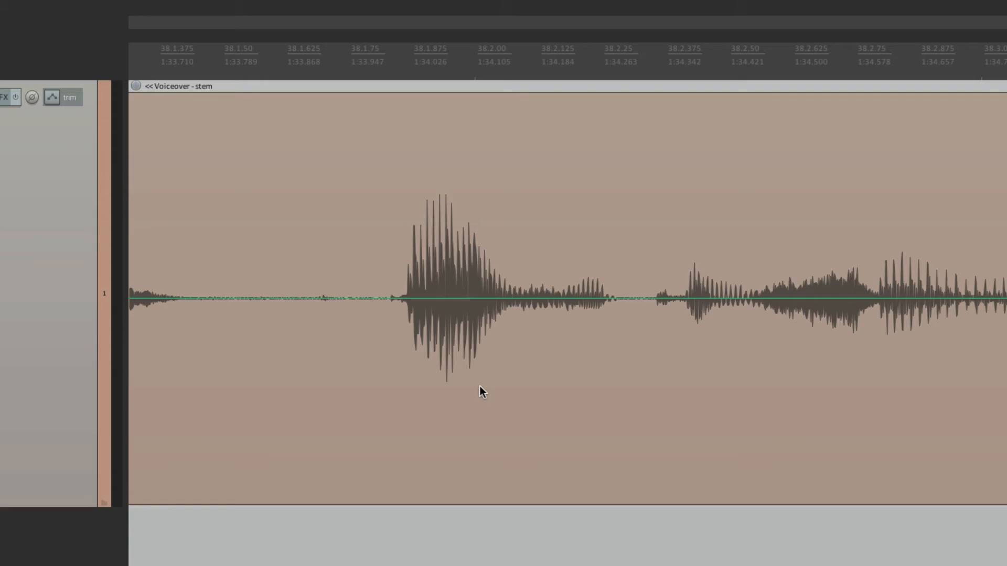
scroll(480, 386, "down", 4)
scroll(480, 386, "right", 5)
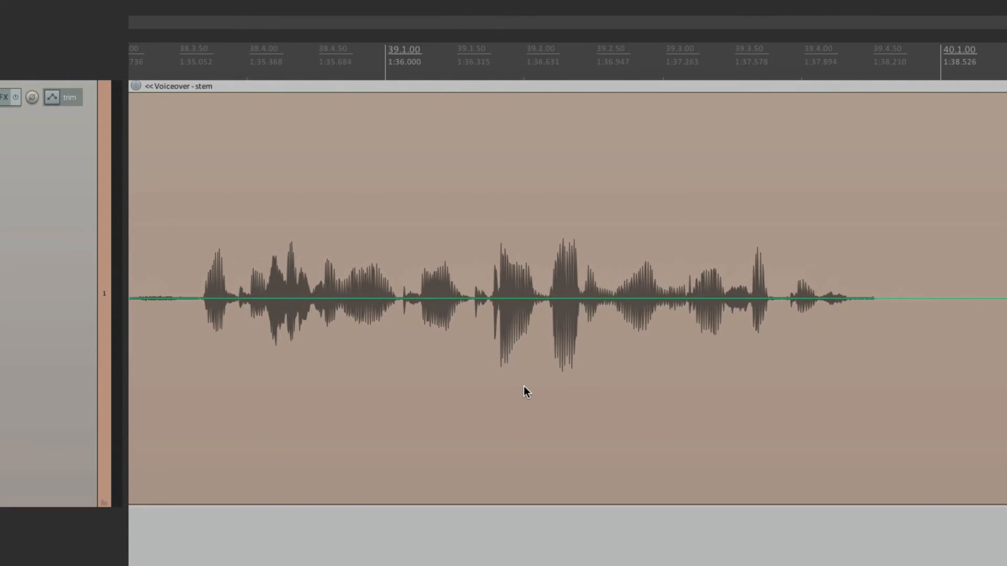
scroll(524, 392, "up", 4)
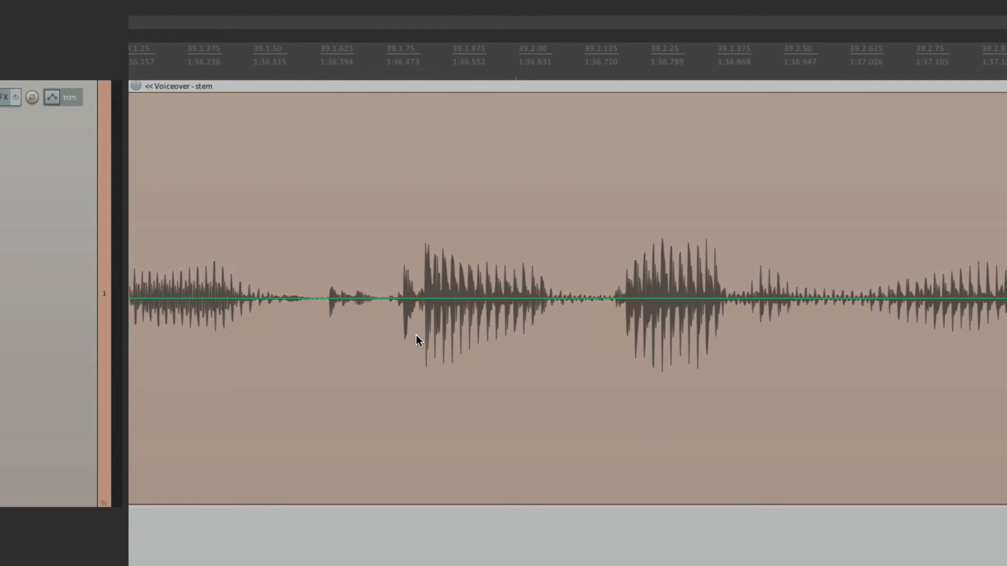
left_click(365, 299)
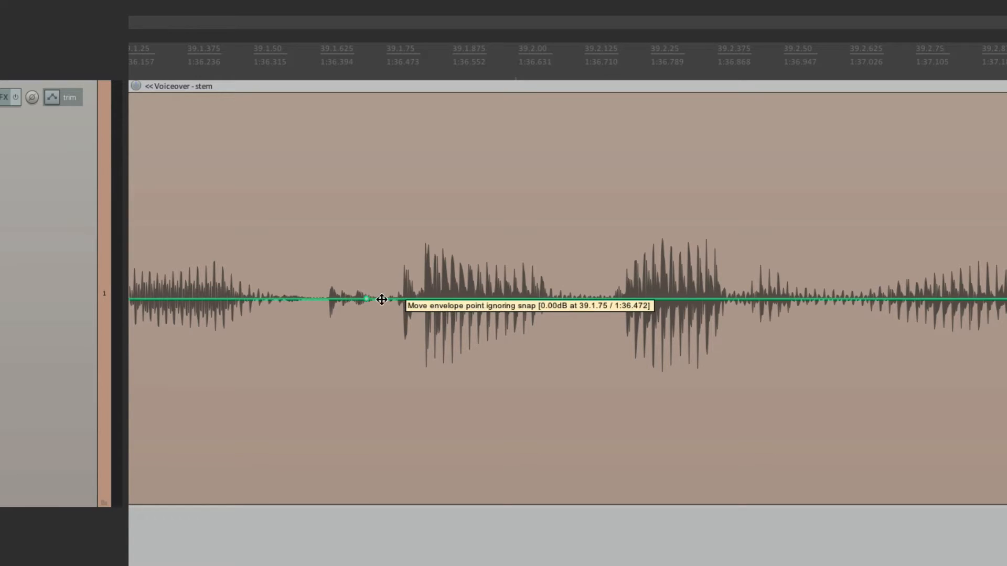
left_click(575, 300)
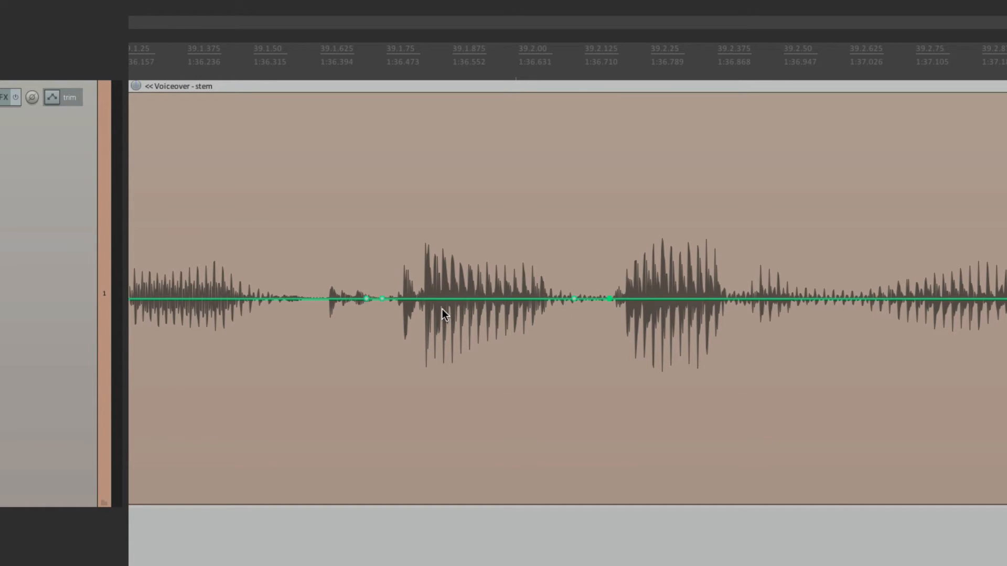
left_click_drag(445, 299, 434, 389)
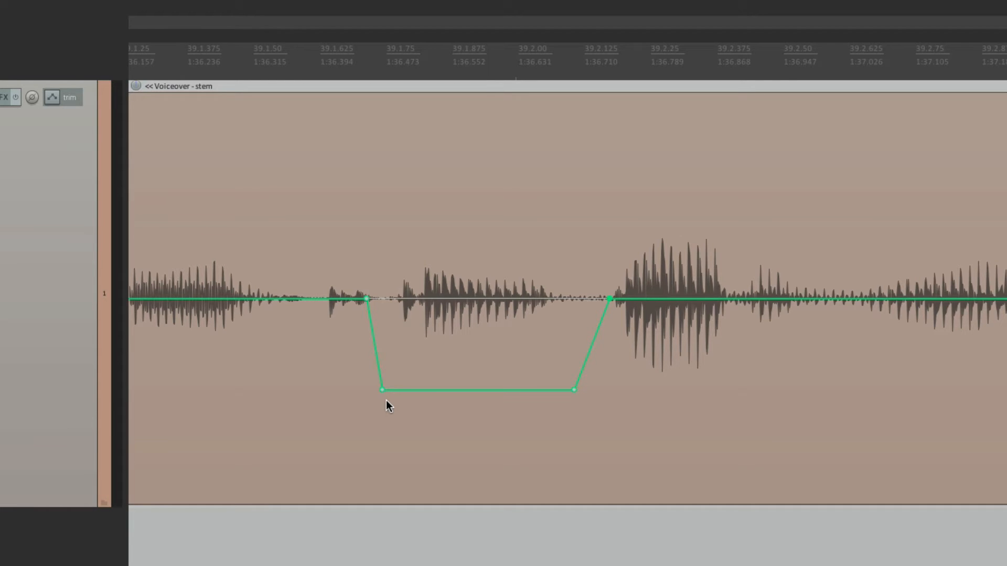
key("ctrl+z")
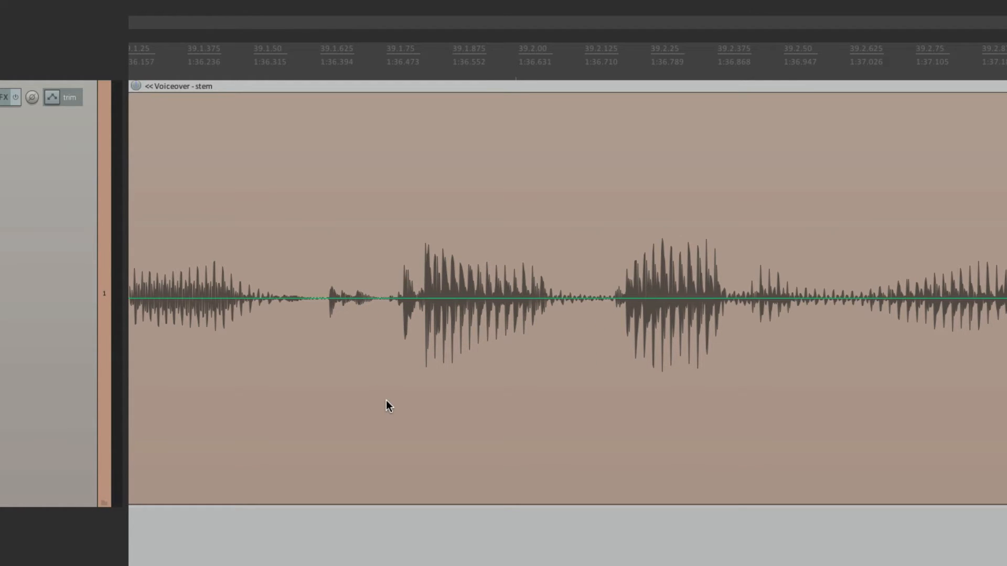
scroll(385, 402, "down", 2)
scroll(385, 402, "left", 3)
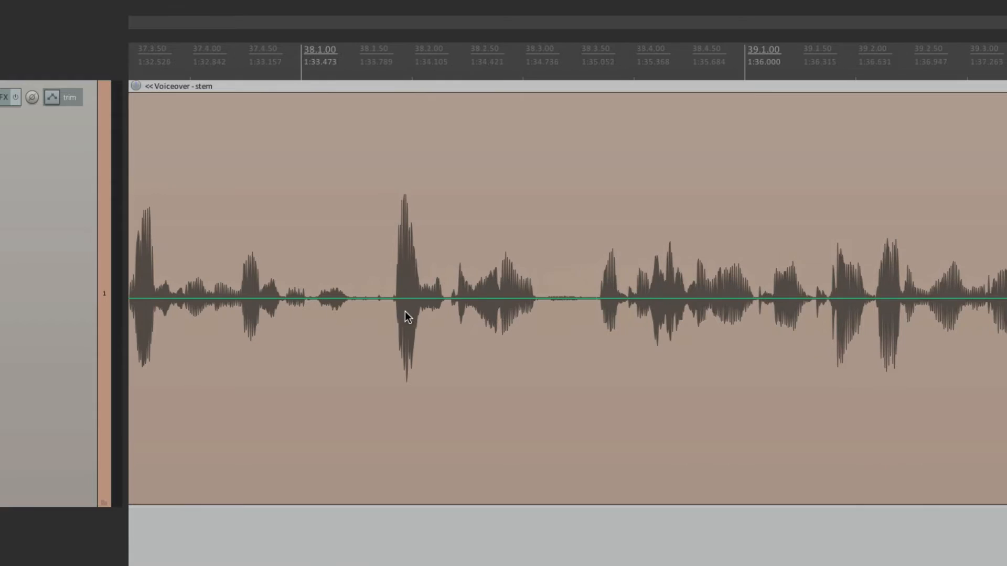
scroll(376, 363, "up", 4)
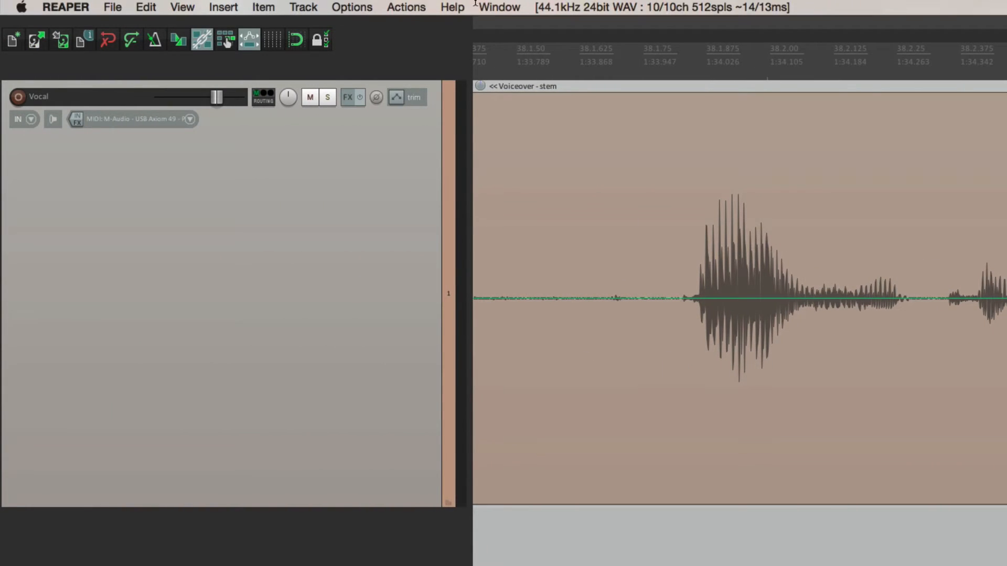
Assign Ctrl+P to the 'Insert 4 envelope points at time selection' action in the Actions list.
left_click(394, 8)
left_click(397, 28)
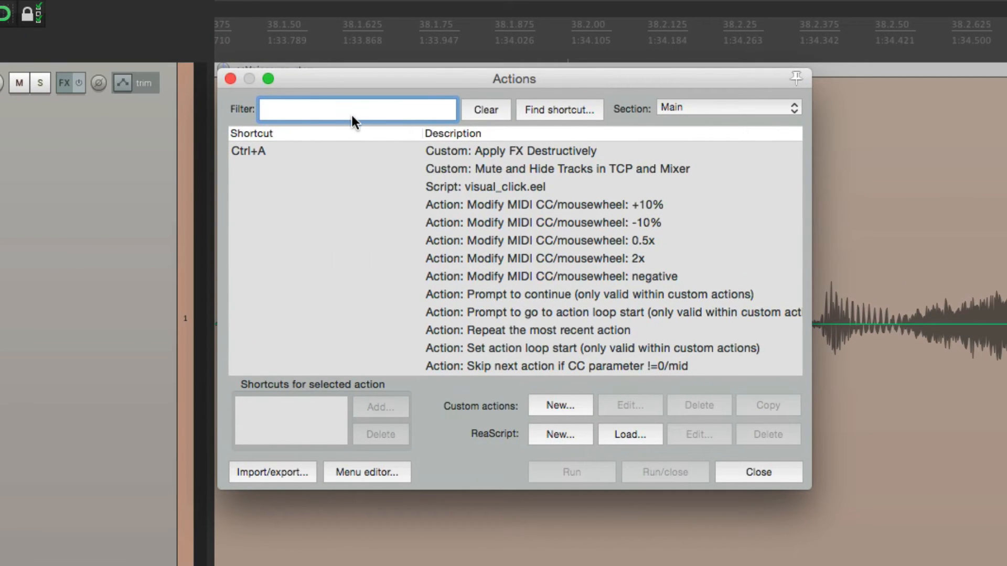
type("4")
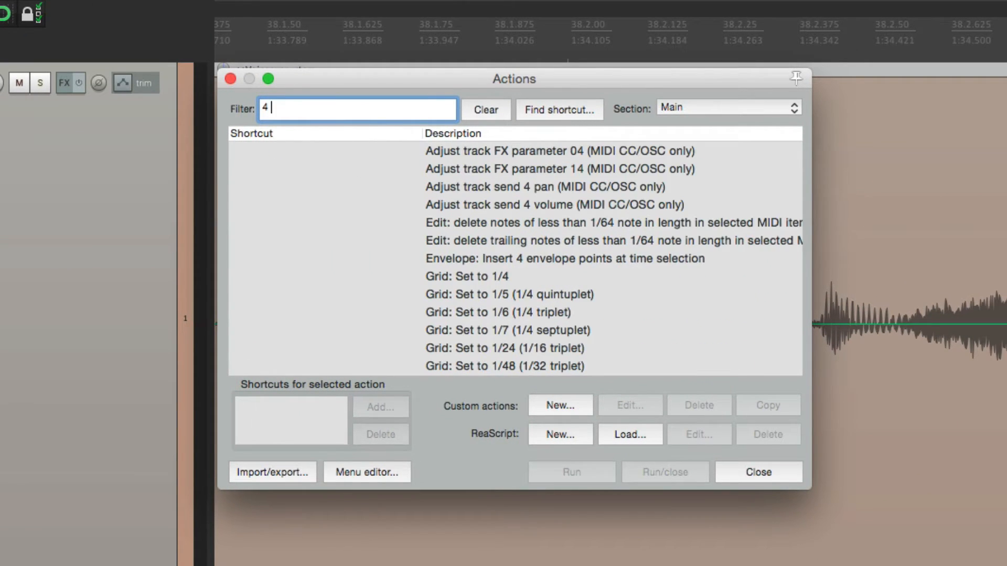
type(" points")
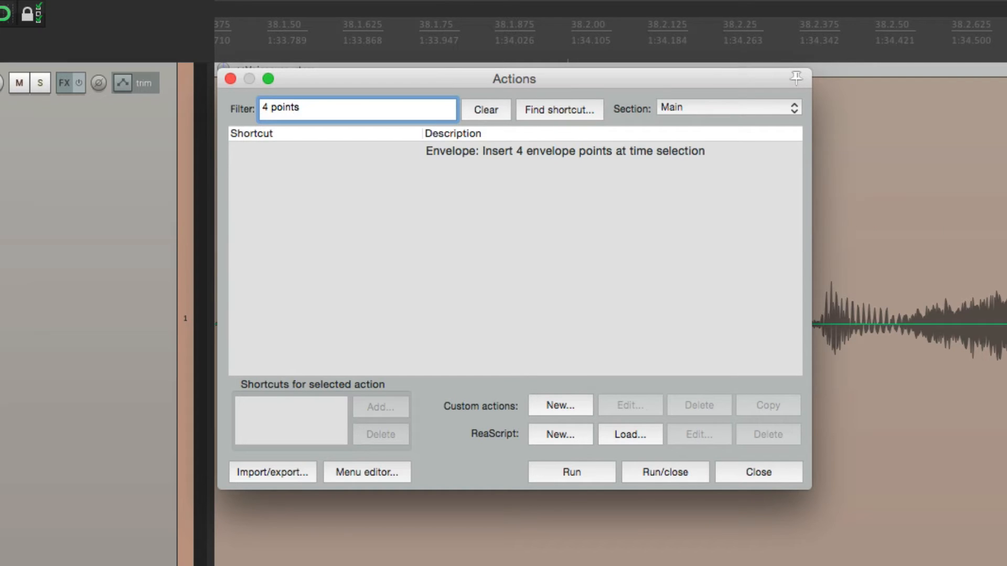
left_click(468, 152)
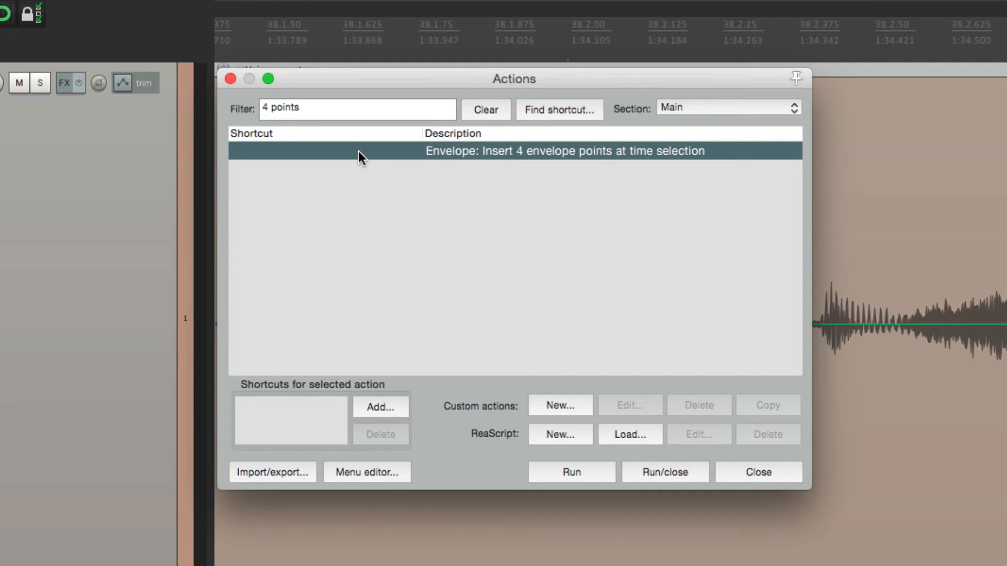
left_click(385, 411)
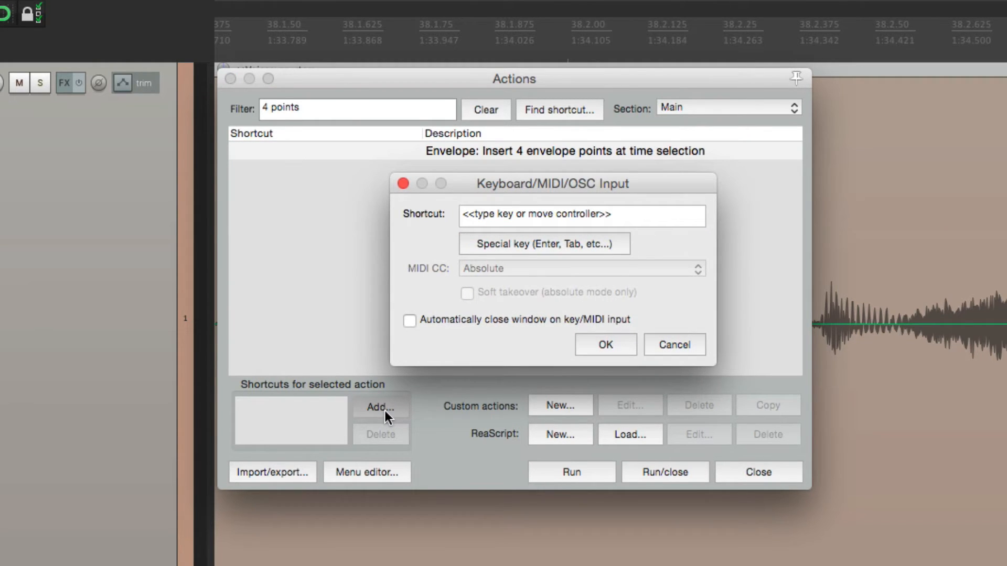
key("ctrl+p")
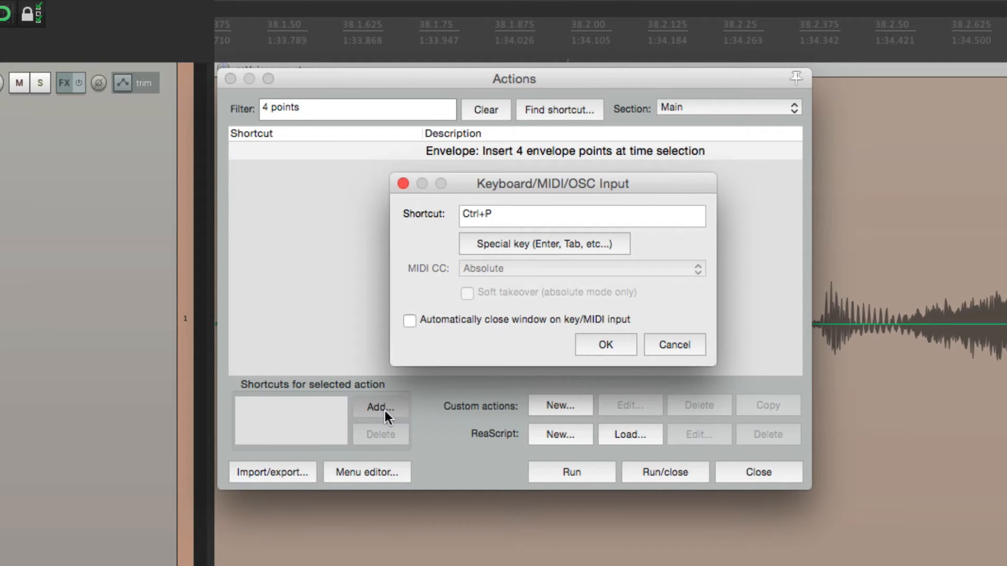
key("Return")
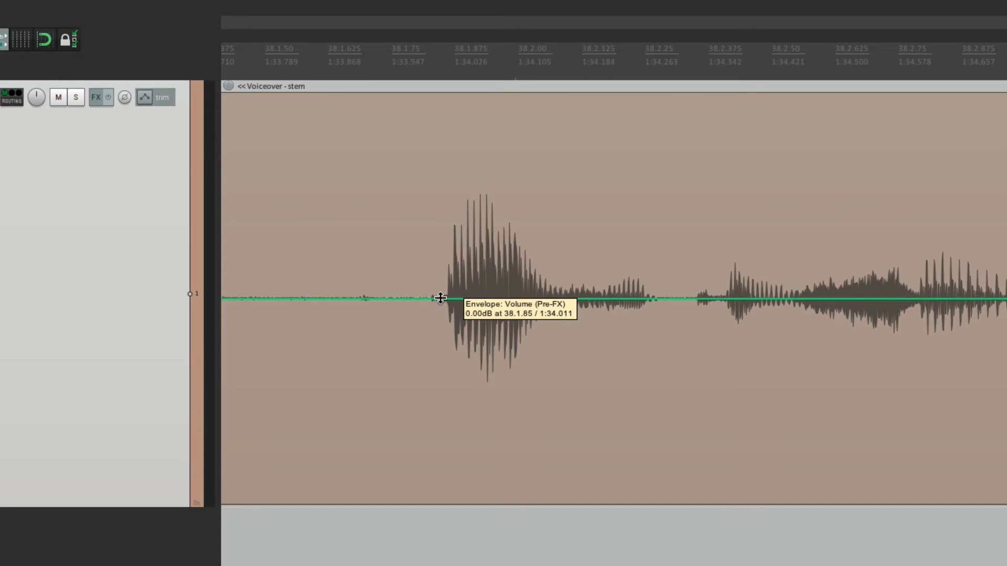
Select the loud word around 1:34, insert 4 points and pull that envelope segment down.
left_click_drag(383, 83, 682, 97)
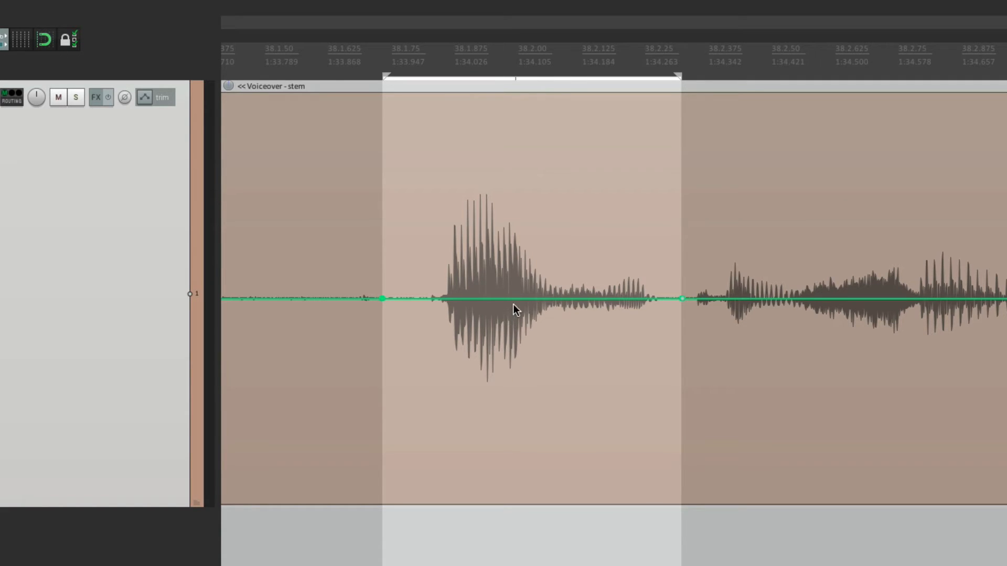
mouse_move(513, 300)
left_mouse_down()
mouse_move(508, 206)
mouse_move(503, 365)
left_mouse_up()
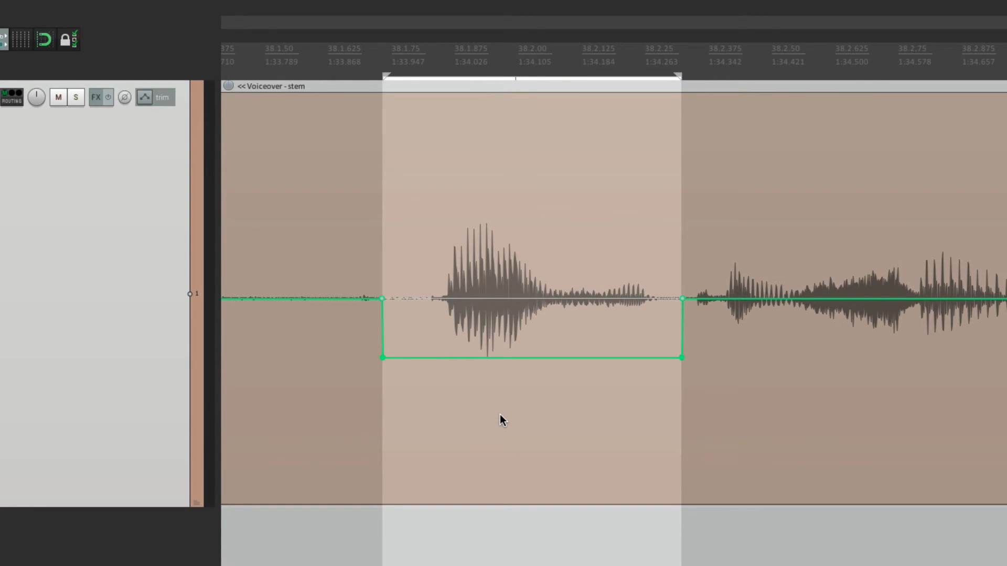
left_click(500, 414)
scroll(498, 415, "down", 5)
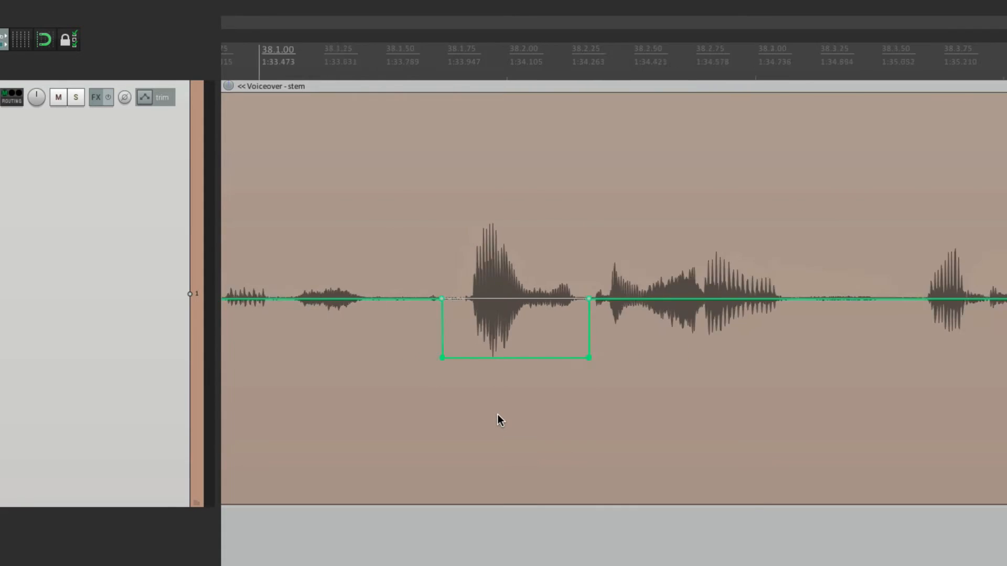
scroll(497, 414, "up", 2)
scroll(597, 430, "up", 2)
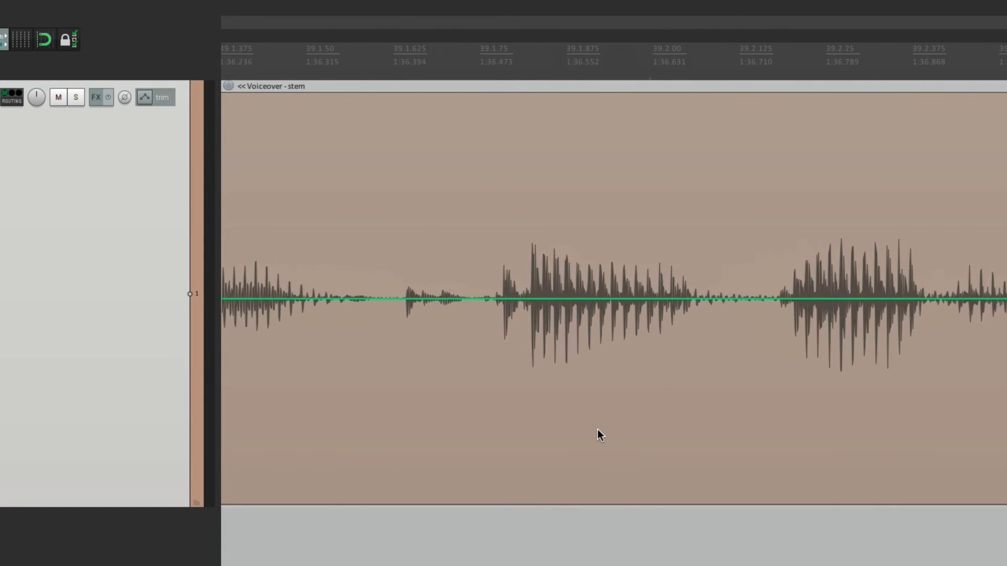
Select the loud passage around 1:36.5 and dip its envelope segment to about -3.9 dB.
left_click_drag(462, 103, 755, 128)
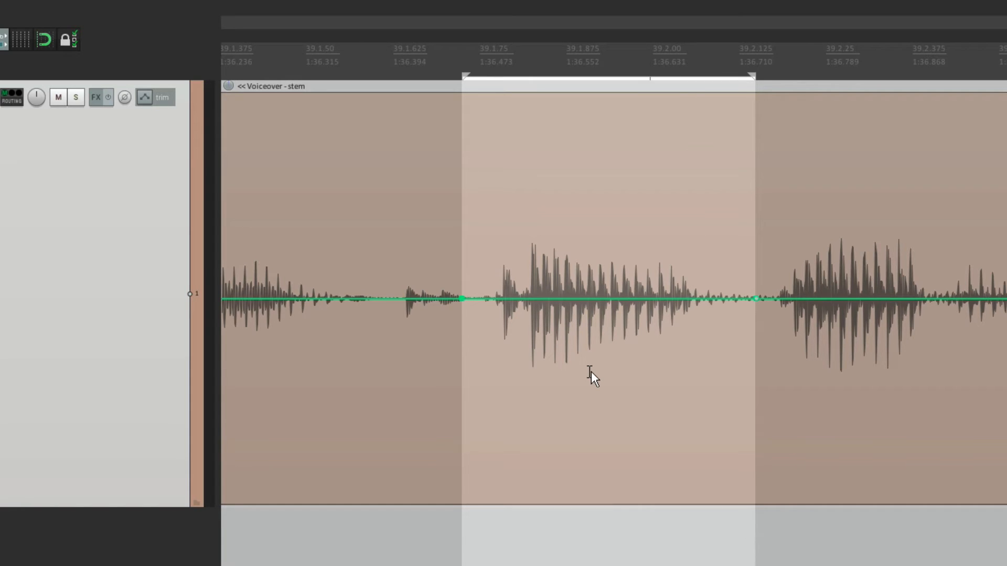
left_click_drag(603, 297, 597, 324)
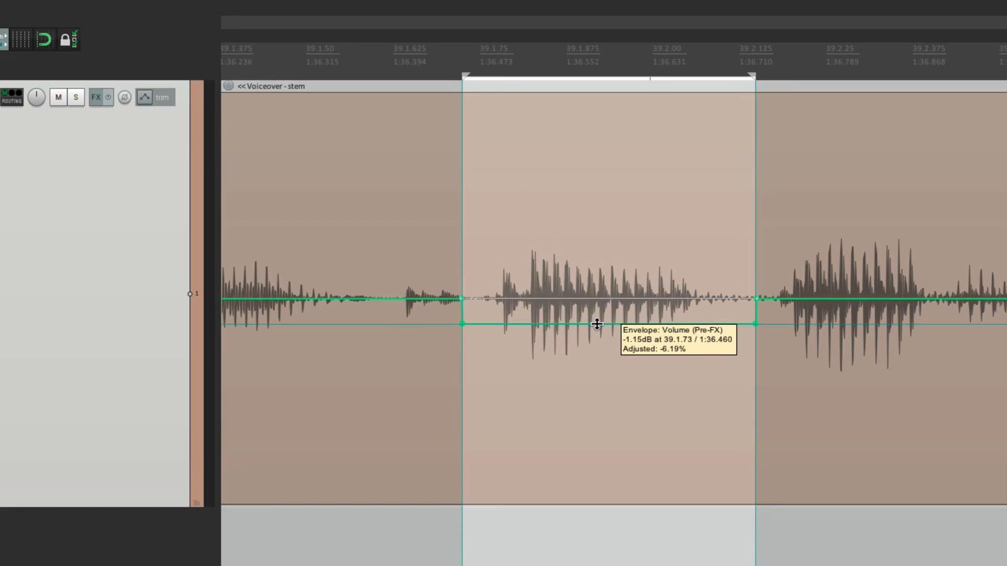
left_click_drag(597, 324, 590, 372)
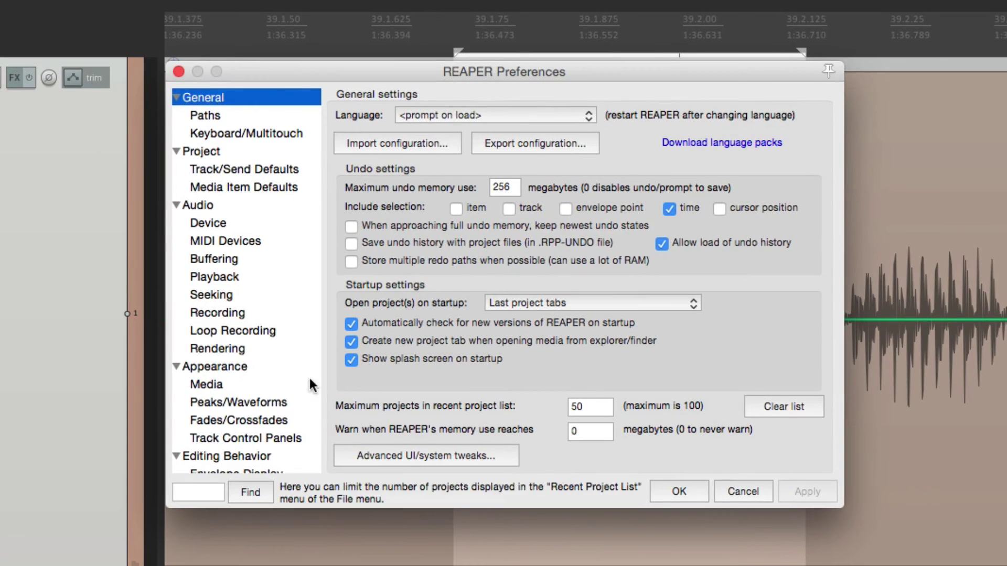
scroll(241, 313, "down", 1)
scroll(241, 313, "down", 5)
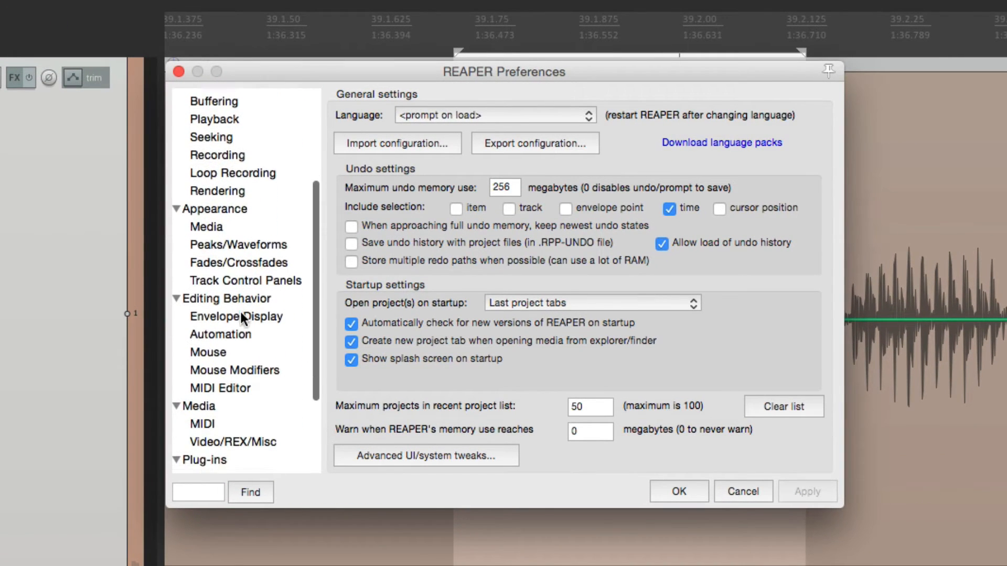
scroll(240, 316, "down", 1)
In Mouse Modifiers, choose Envelope segment double click and set Default action to Action list.
left_click(262, 355)
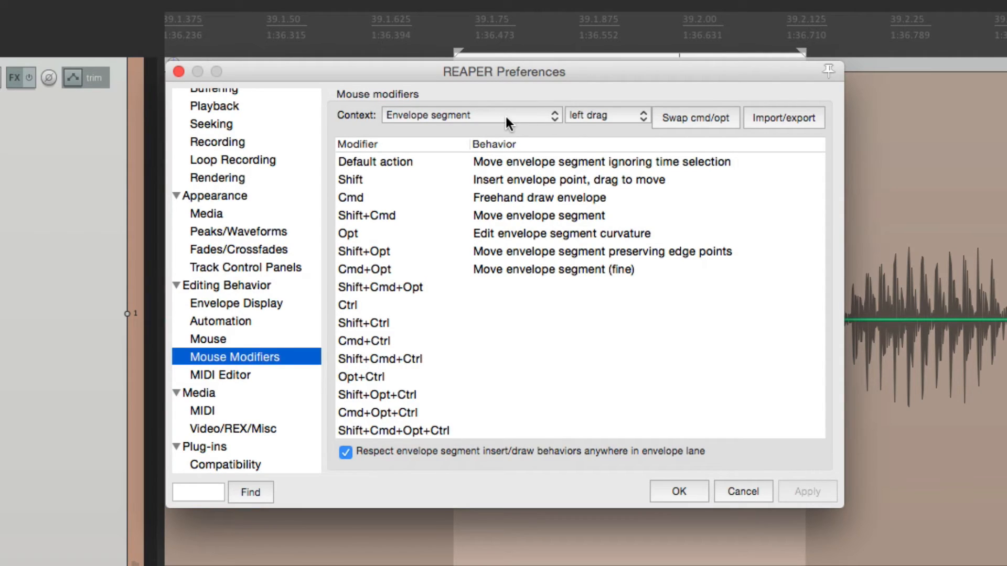
left_click(591, 115)
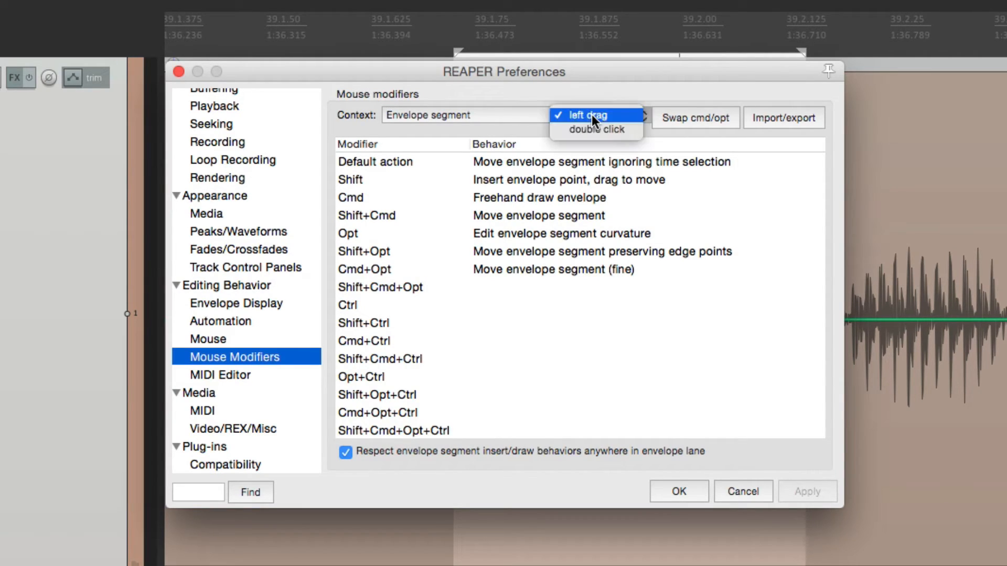
left_click(606, 131)
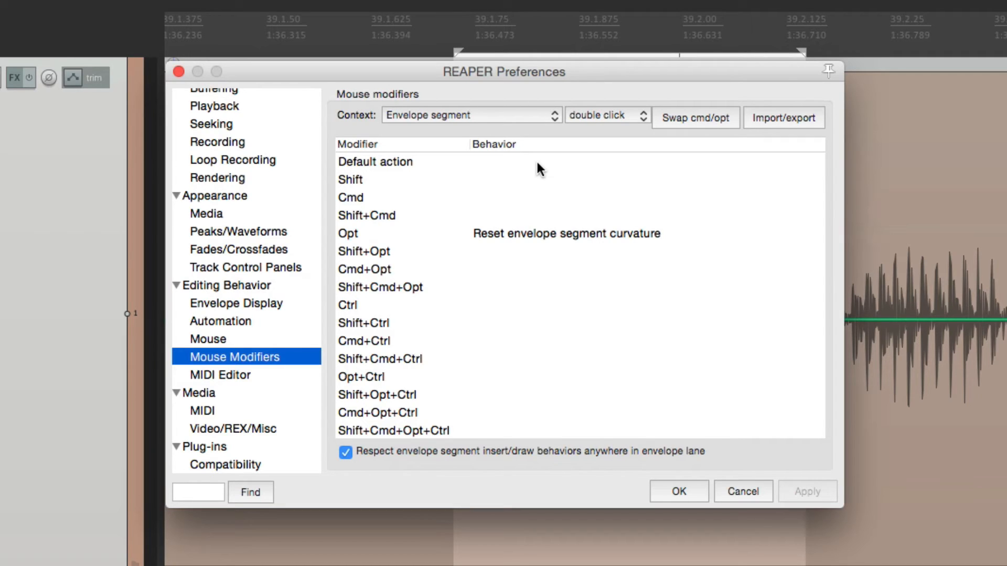
left_click(526, 169)
left_click(519, 169)
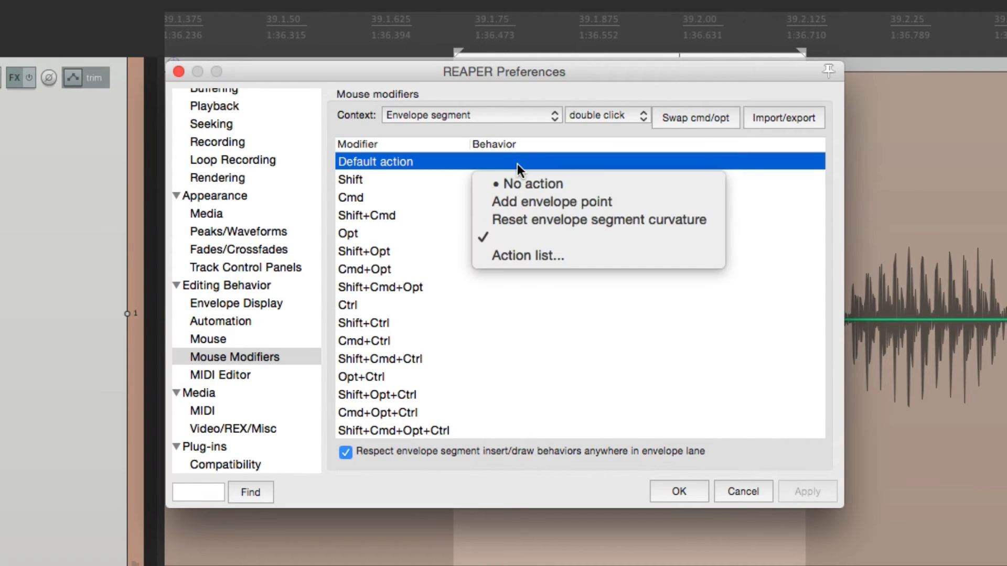
left_click(551, 256)
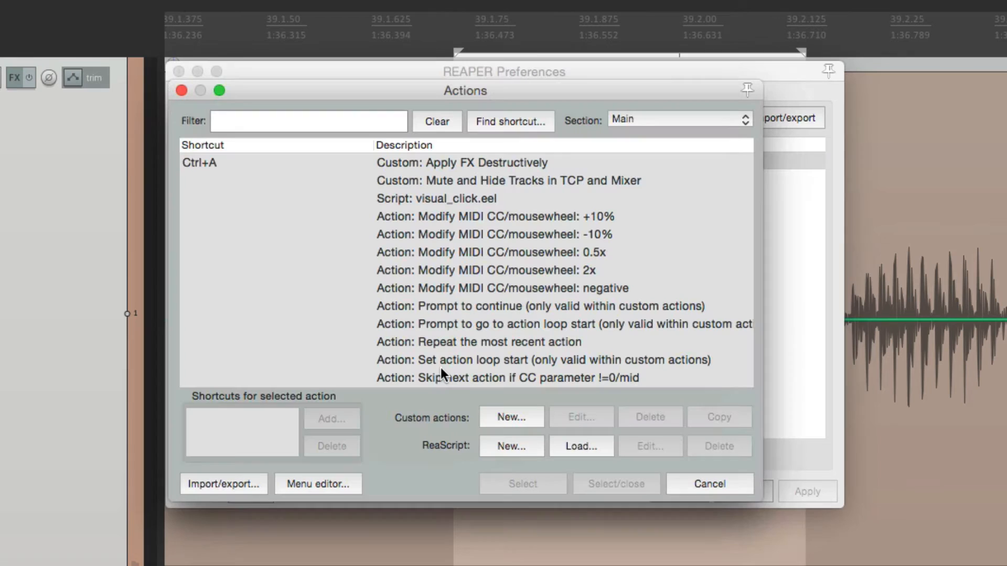
Search the action list and assign 'Insert 4 envelope points at time selection' to the double-click.
left_click(326, 120)
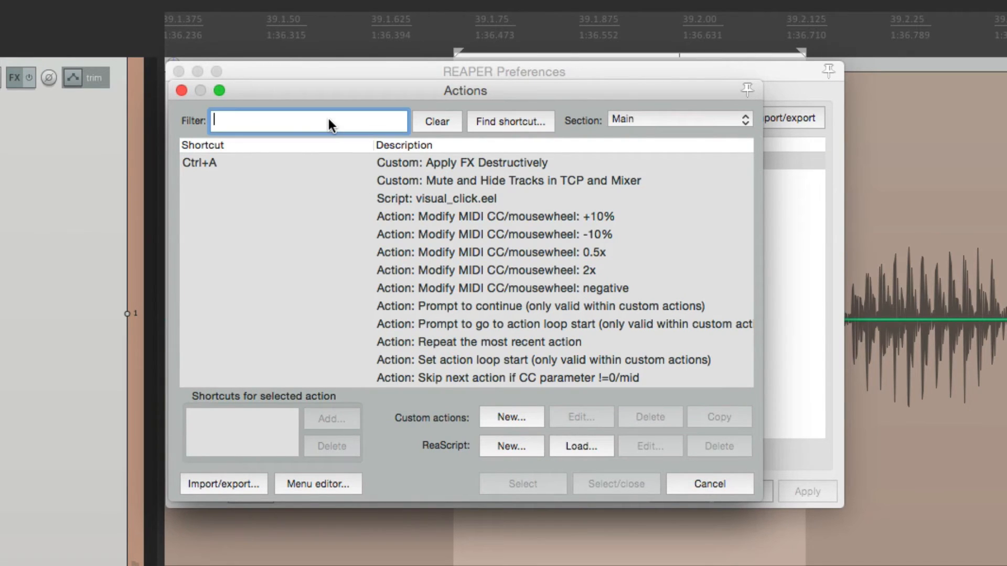
type("4 points")
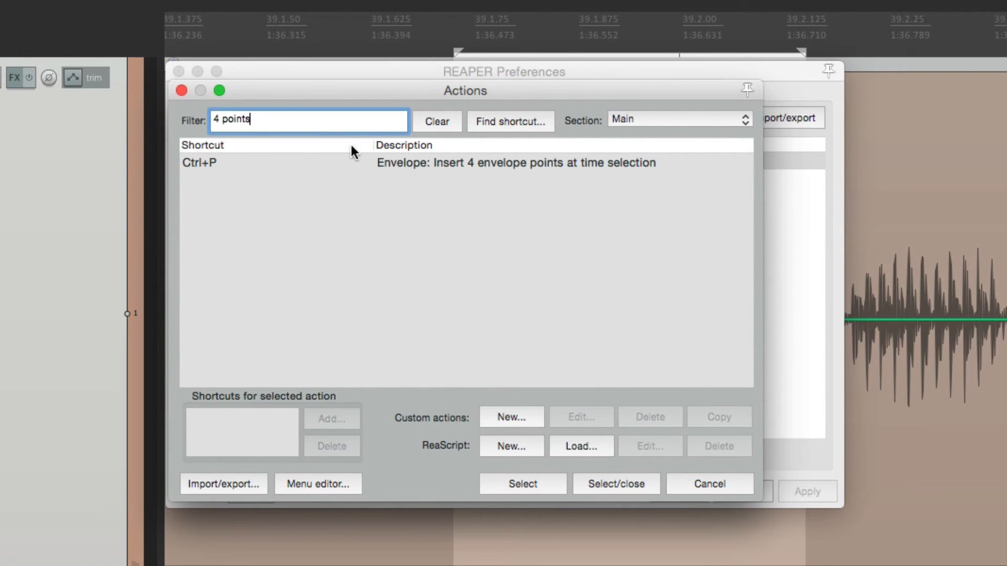
left_click(403, 163)
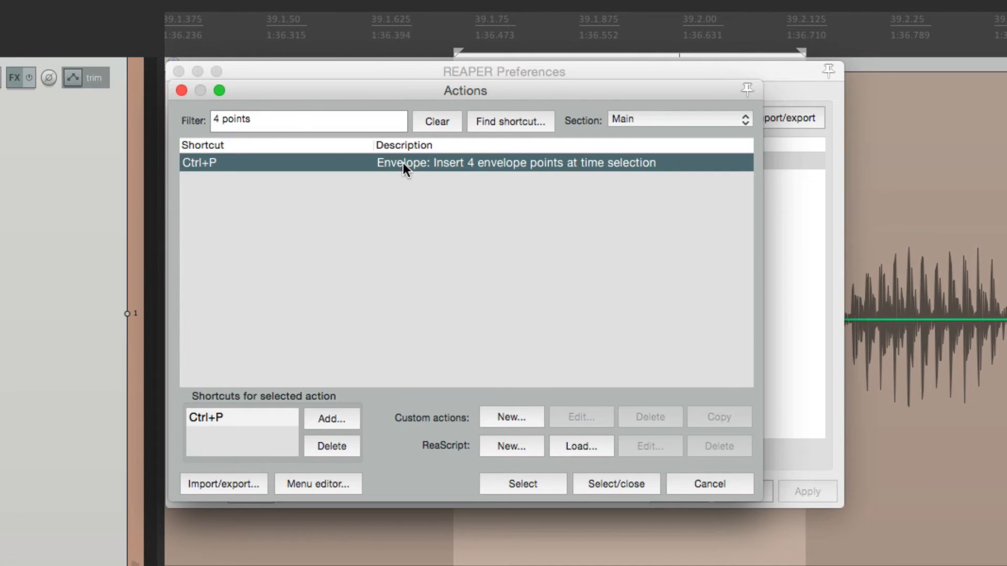
double_click(403, 162)
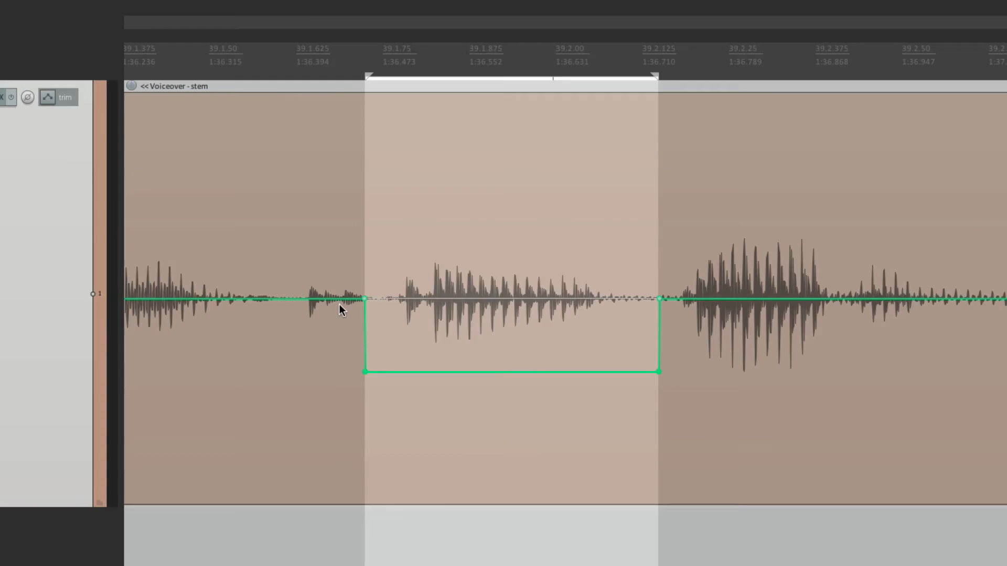
Select the passage near 1:37.1, double-click to insert points, and lower that envelope segment.
left_click(339, 305)
scroll(339, 305, "right", 5)
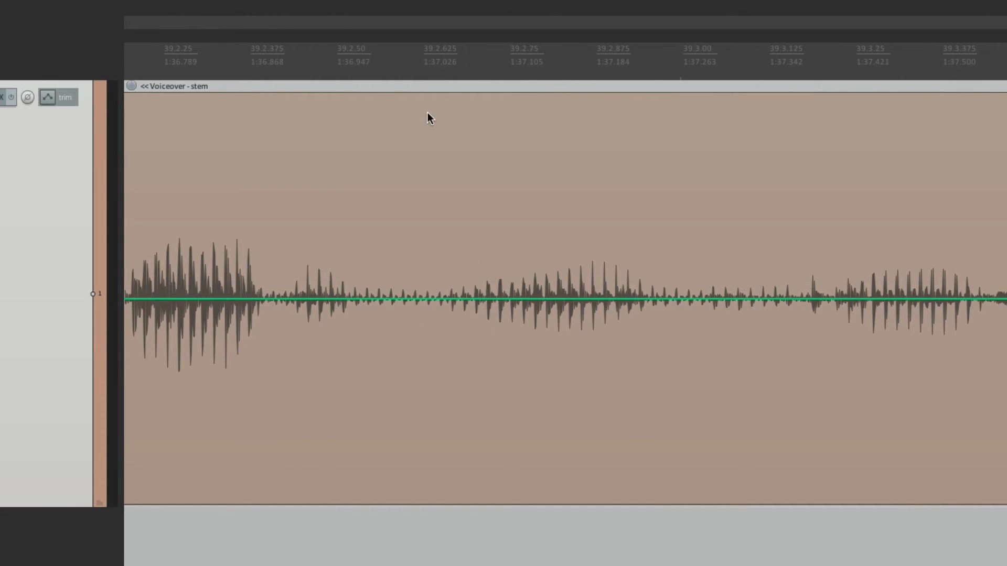
left_click_drag(423, 85, 693, 100)
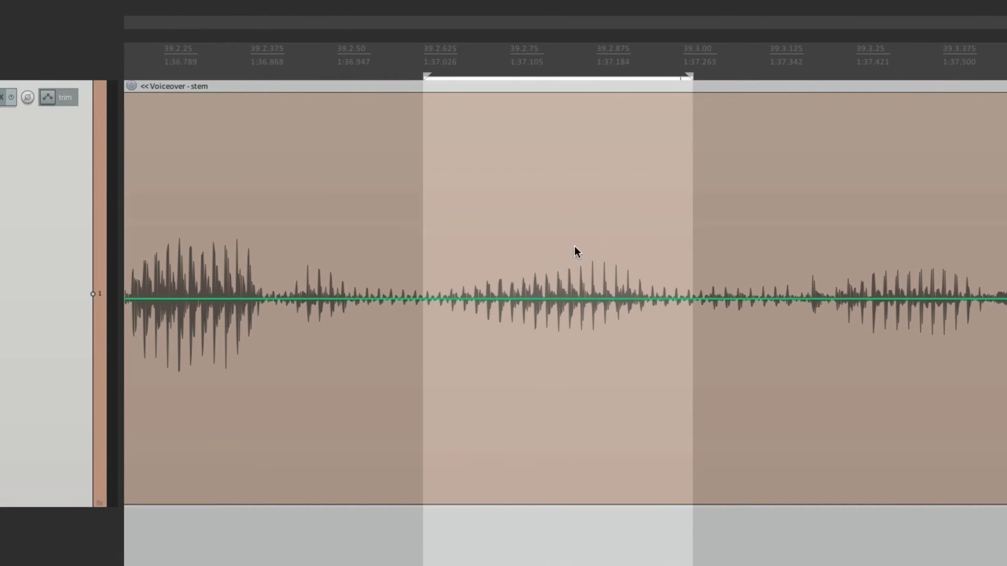
left_click(514, 300)
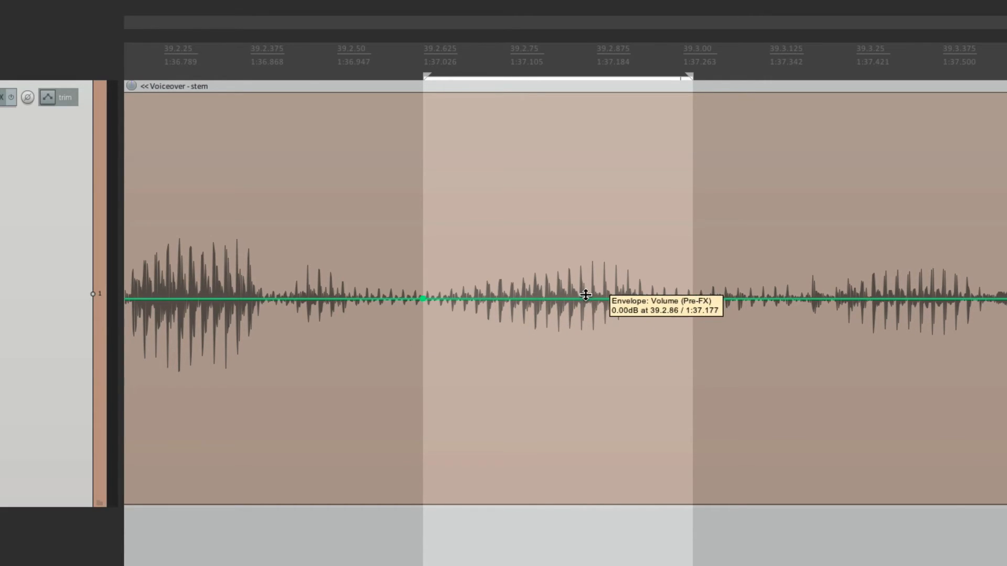
mouse_move(585, 298)
left_mouse_down()
mouse_move(579, 399)
mouse_move(574, 272)
mouse_move(551, 372)
left_mouse_up()
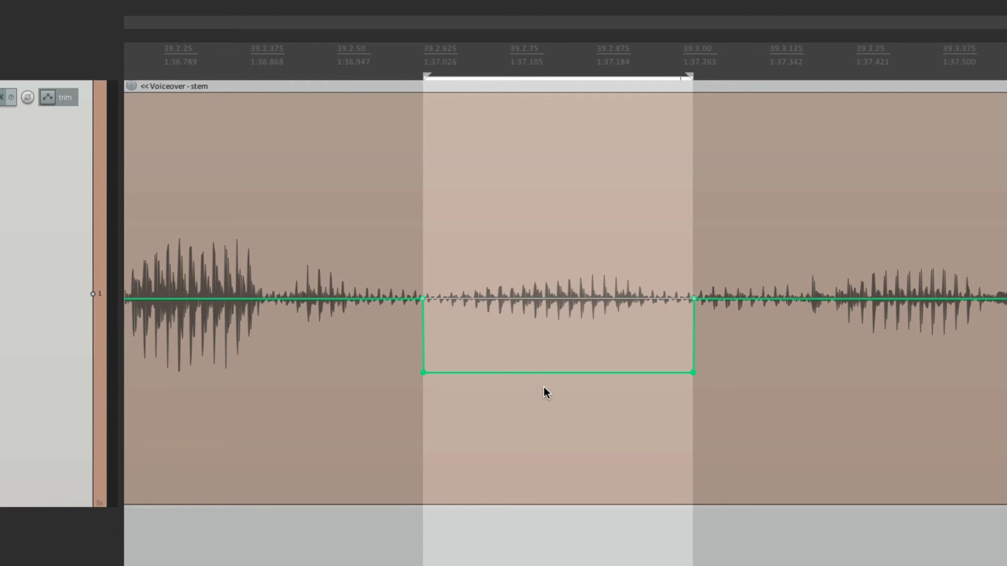
Start a new custom action and add 'Insert 4 envelope points at time selection' as its first step.
key("question")
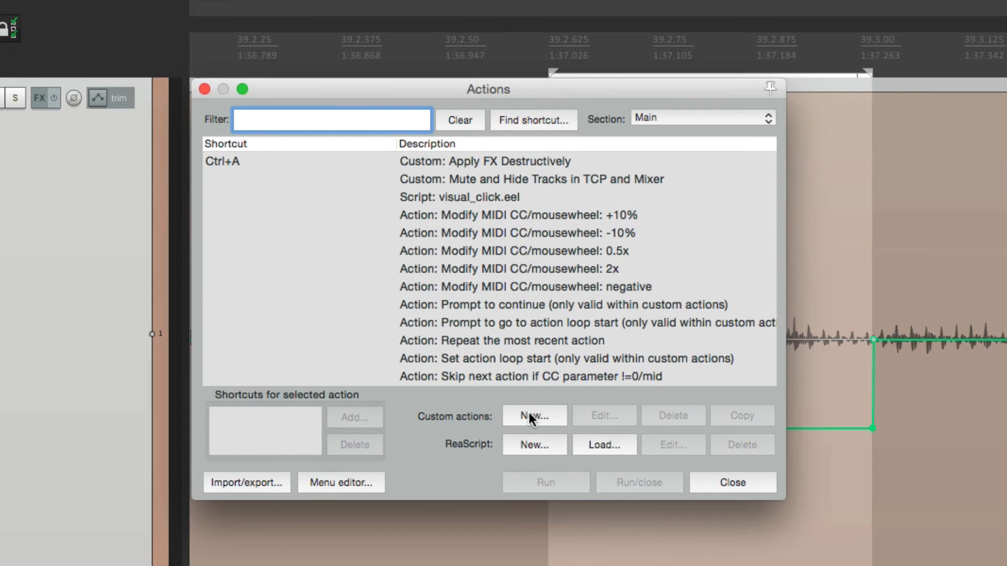
left_click(528, 416)
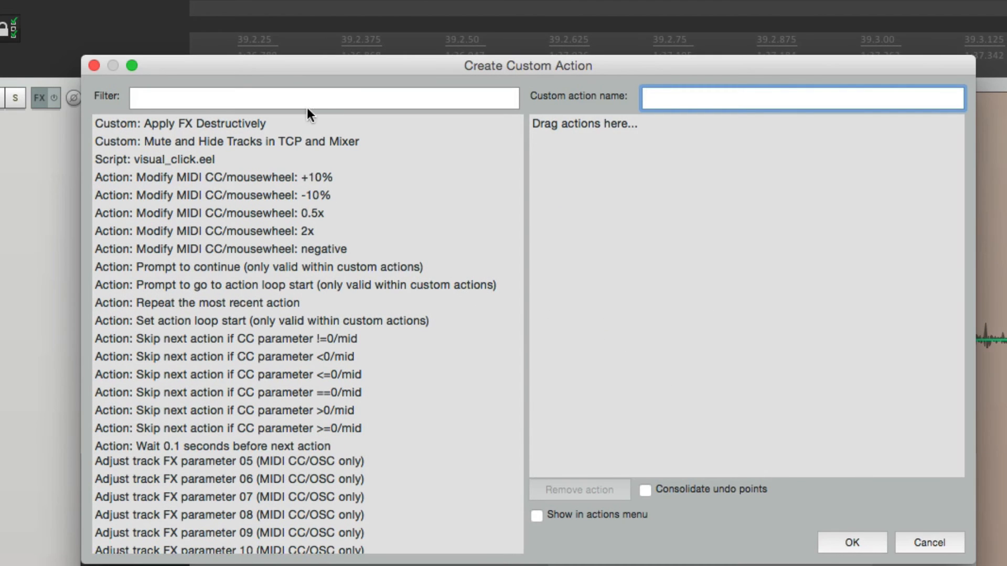
left_click(322, 95)
type("4 ")
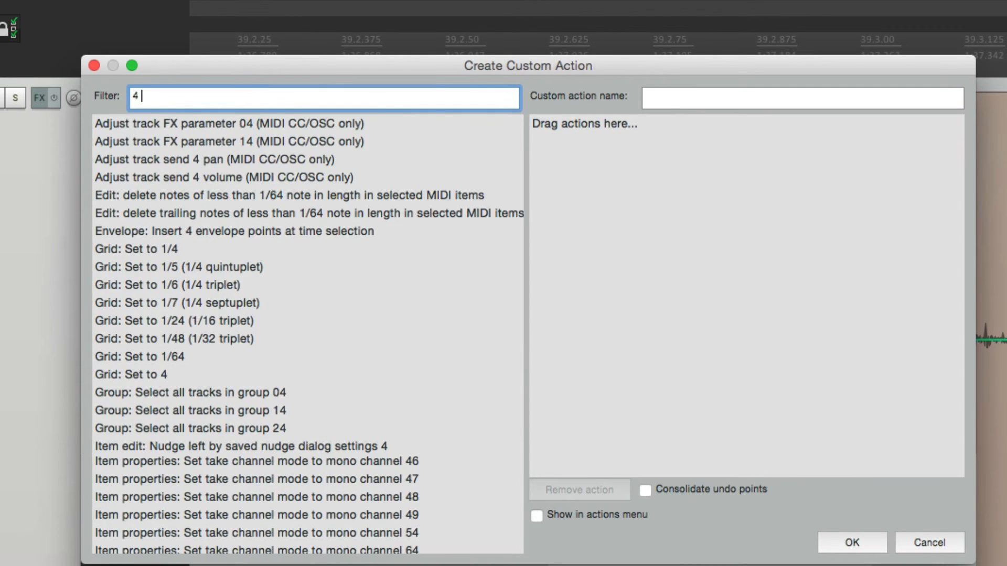
type("points")
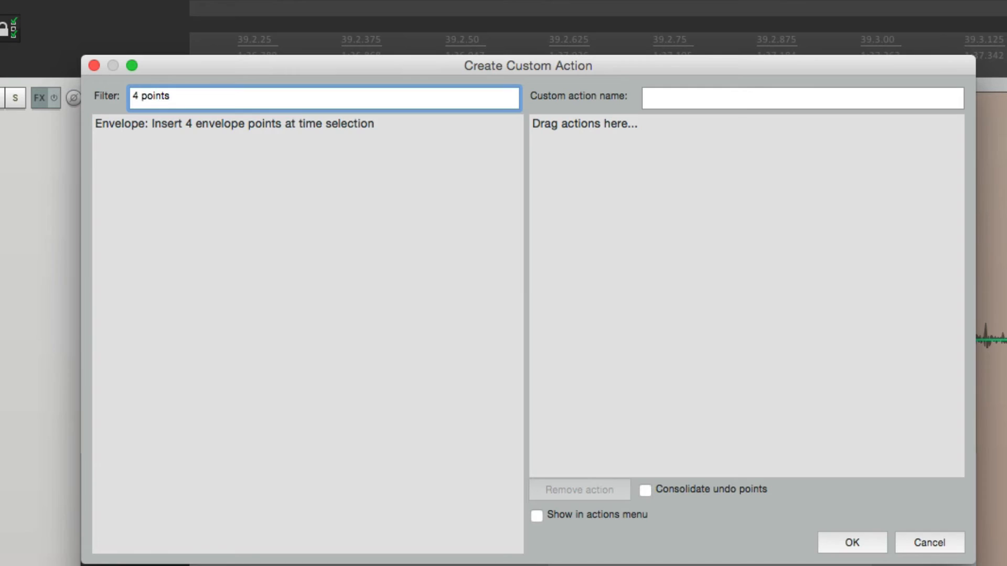
left_click_drag(225, 125, 591, 121)
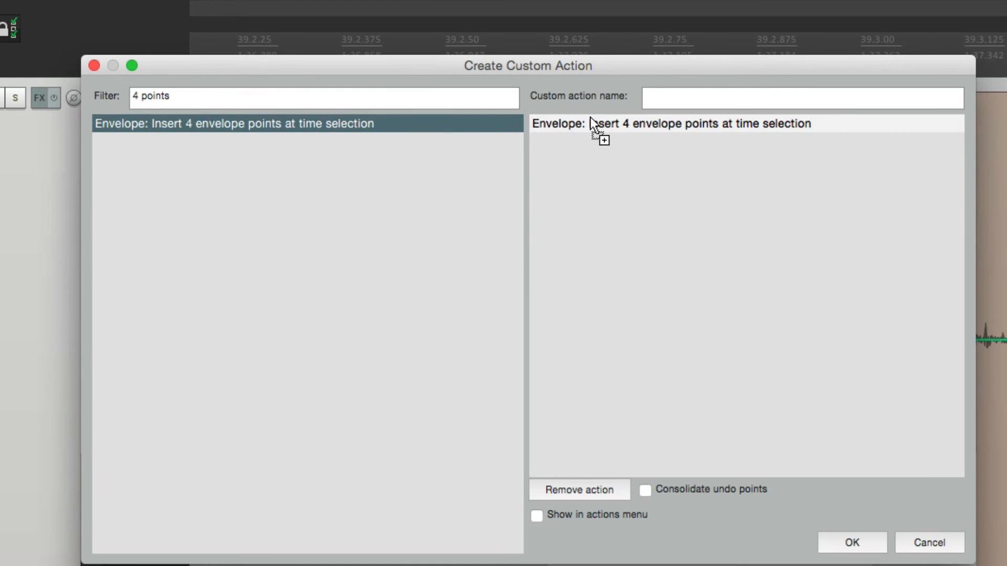
Add four 'Move selected points down a little bit' steps to the custom action.
left_click(362, 100)
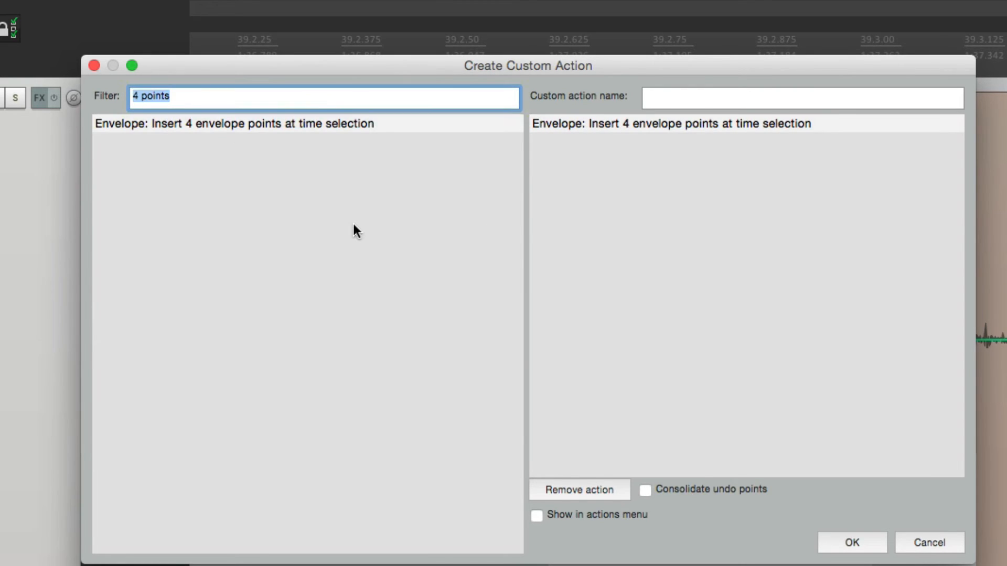
type("move selected")
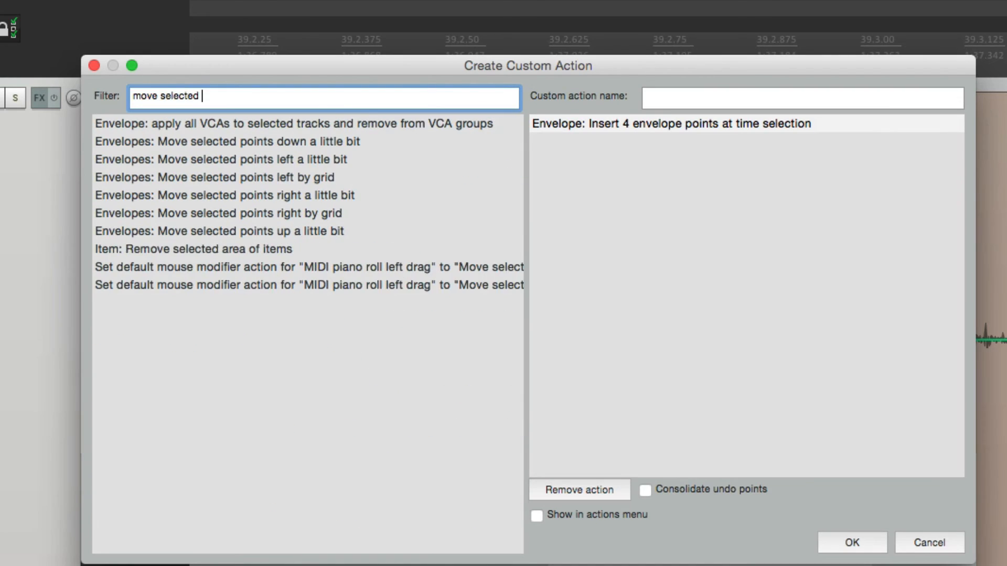
type(" points")
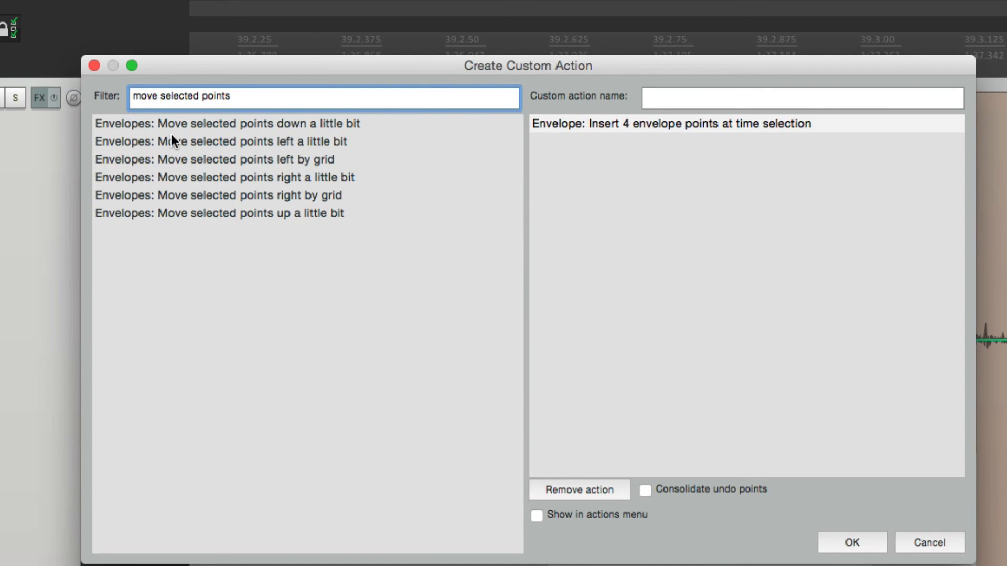
left_click(192, 126)
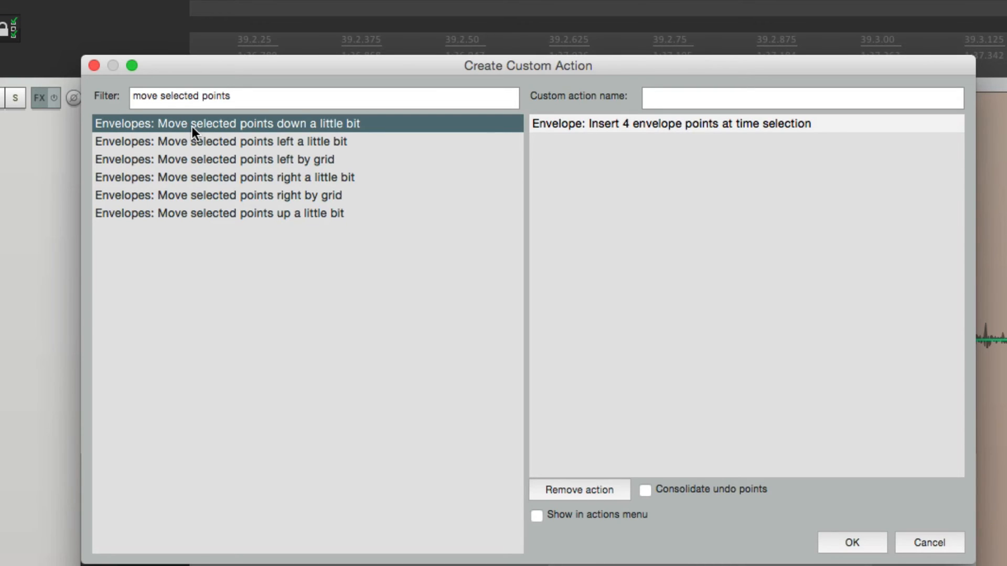
left_click_drag(328, 129, 618, 155)
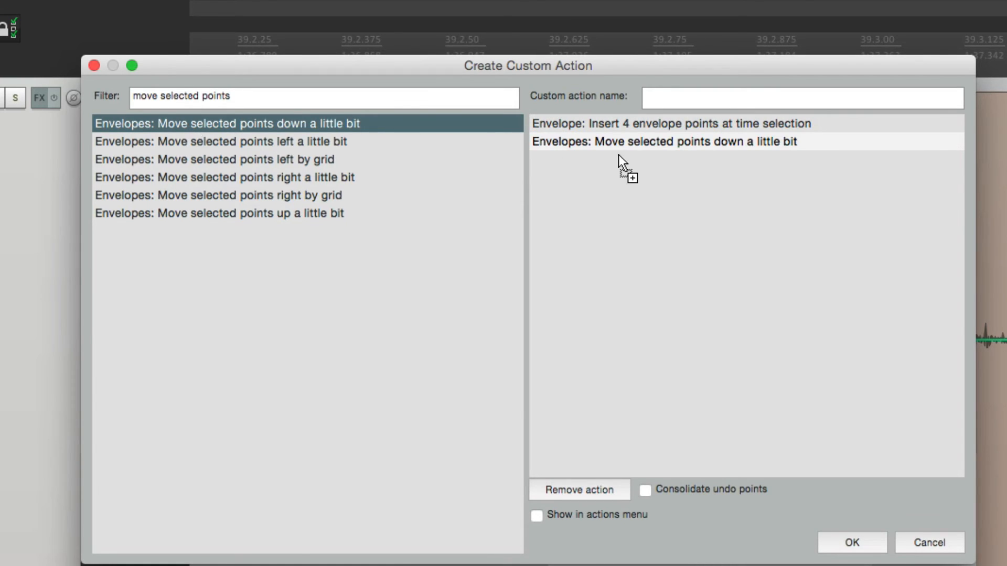
left_click_drag(536, 186, 538, 189)
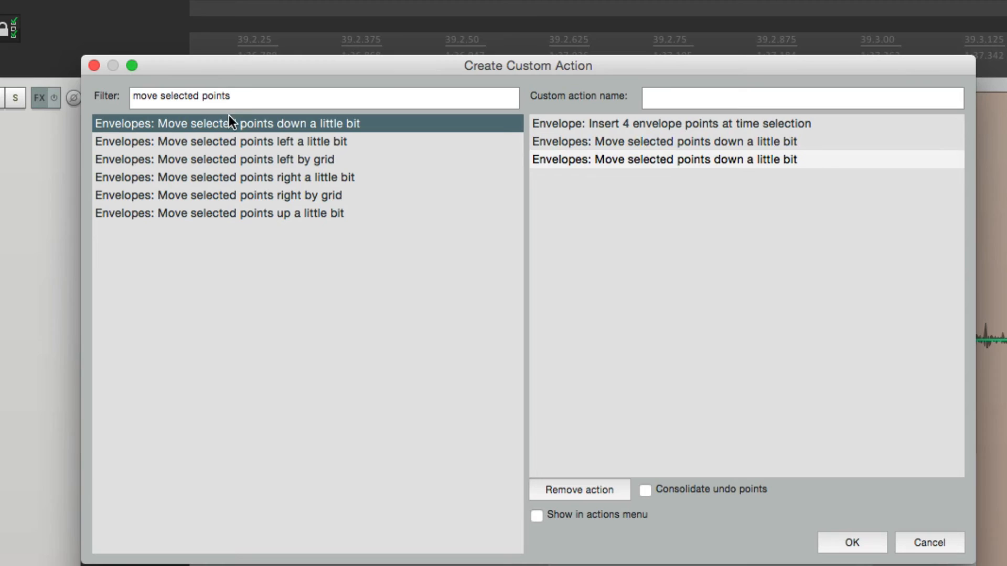
left_click_drag(229, 120, 542, 213)
left_click_drag(437, 166, 522, 207)
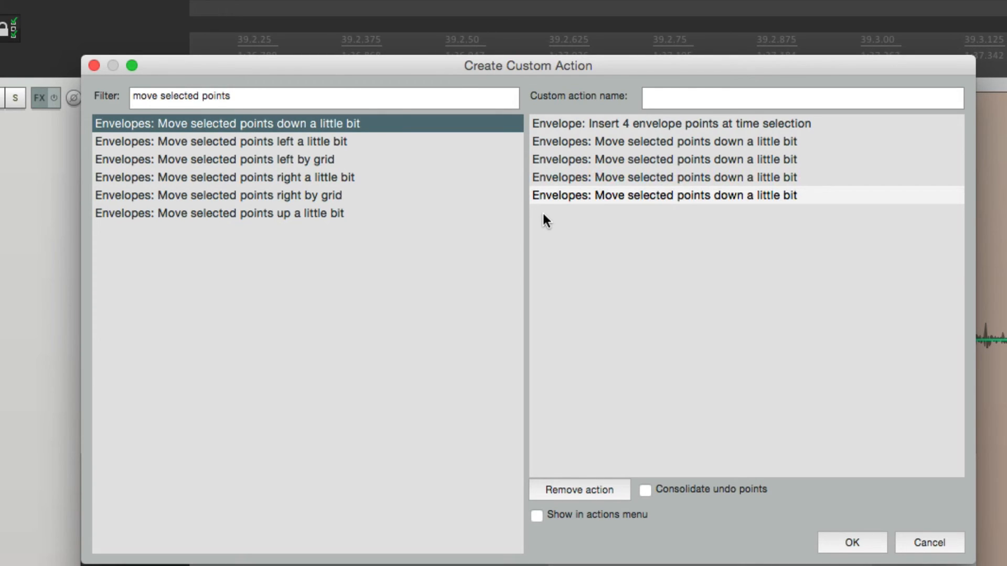
Name the custom action '4dB Lower' and save it.
left_click(697, 98)
type("4dB")
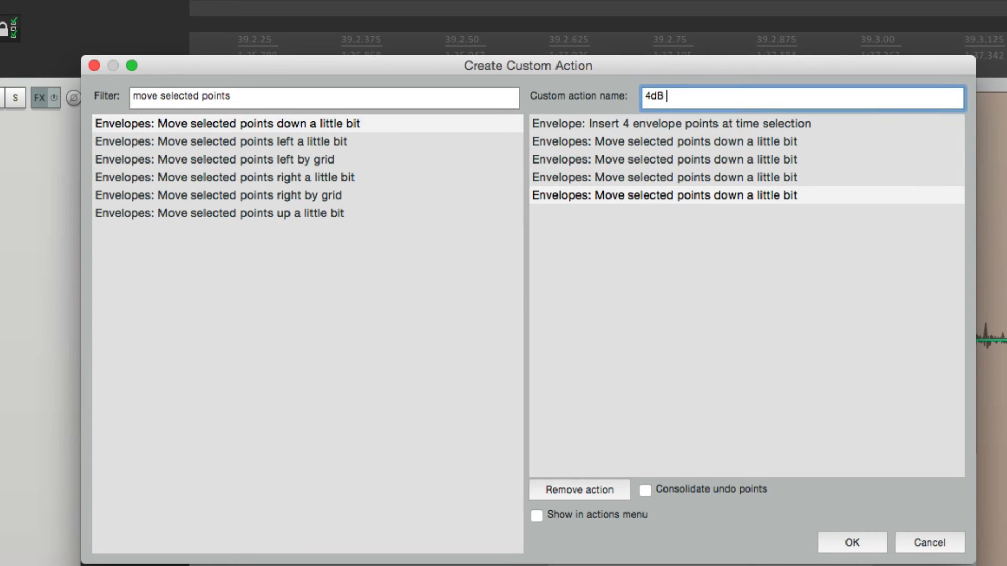
type(" Lower")
key("Return")
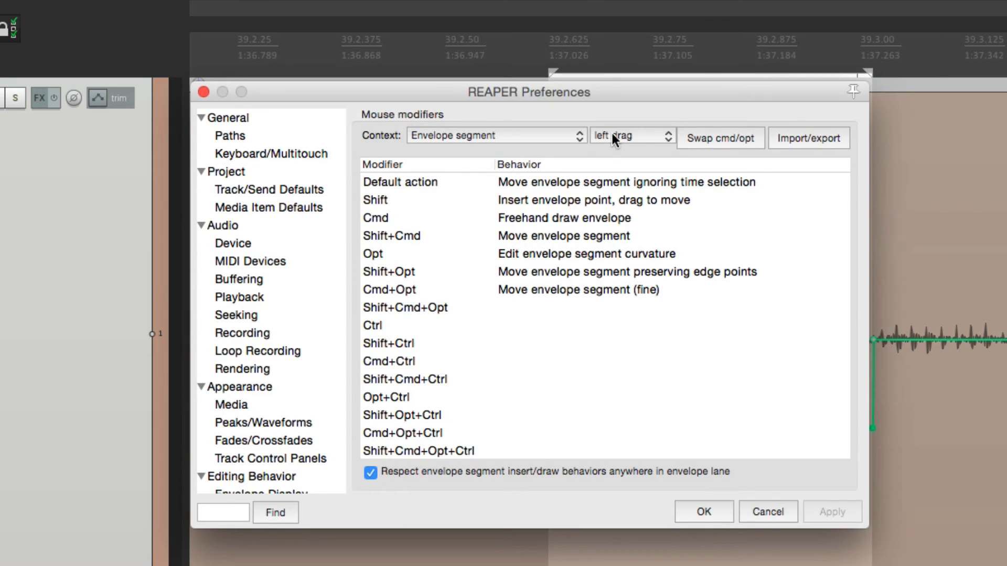
Set Envelope segment double click Default action to Custom: 4dB Lower in Mouse Modifiers.
left_click(613, 134)
left_click(637, 147)
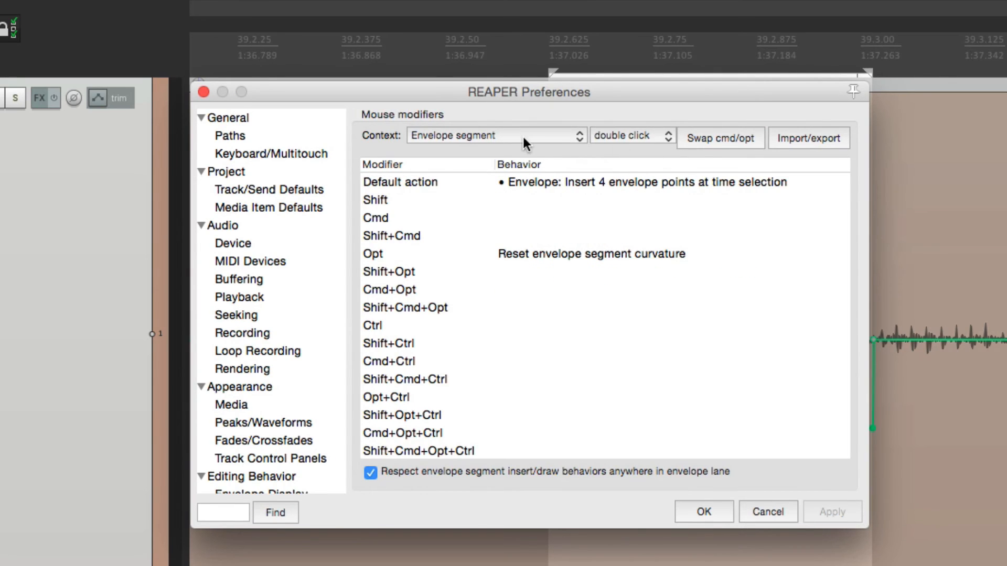
left_click(543, 180)
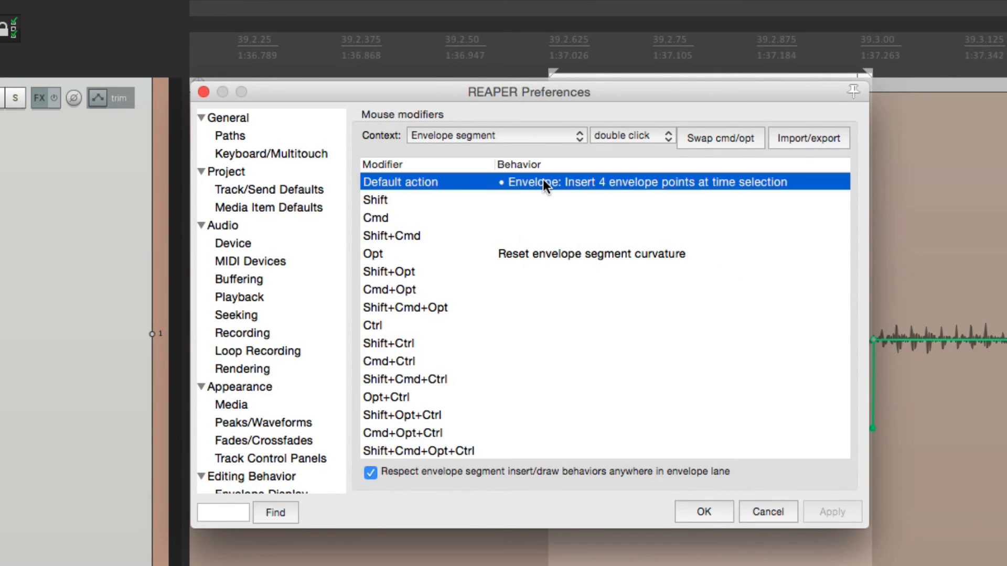
left_click(536, 276)
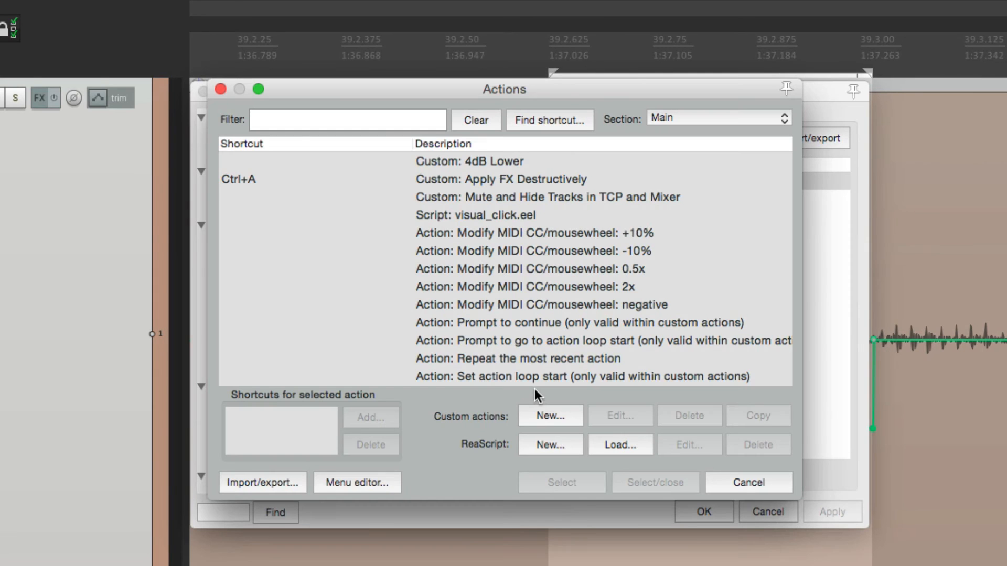
double_click(475, 160)
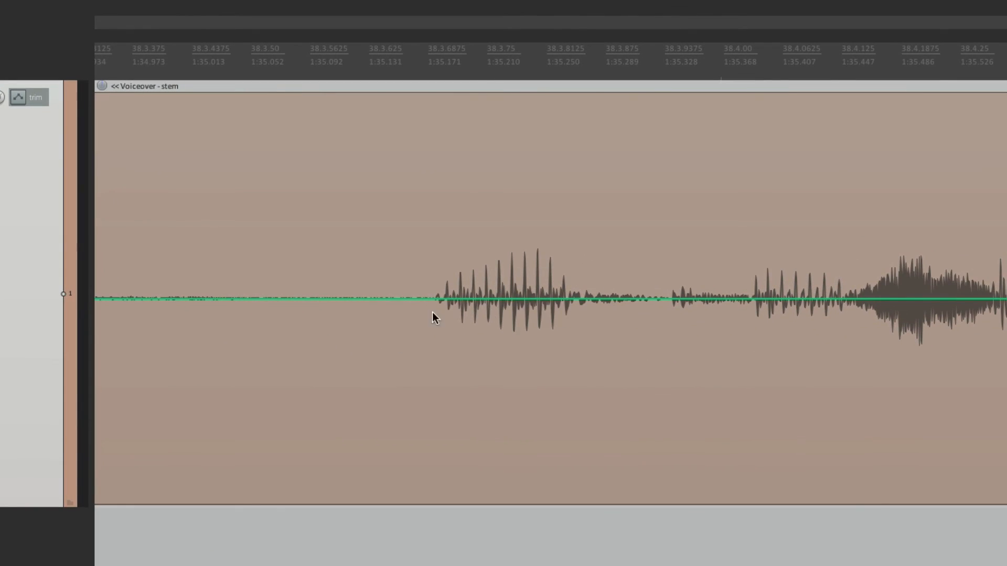
Select a loud burst, dip its envelope with the double-click action, then fine-tune the dip depth.
left_click_drag(407, 87, 642, 101)
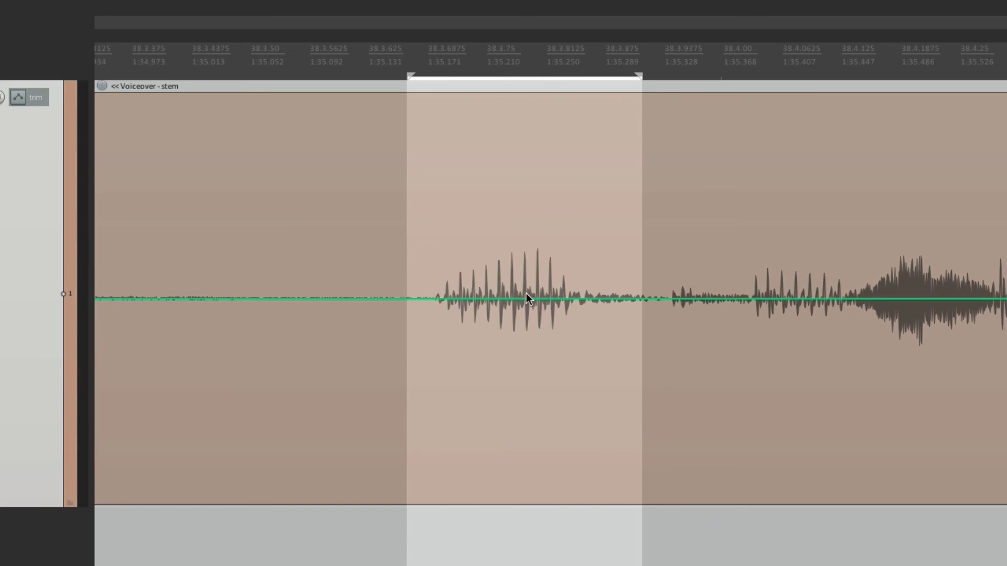
left_click_drag(525, 299, 525, 373)
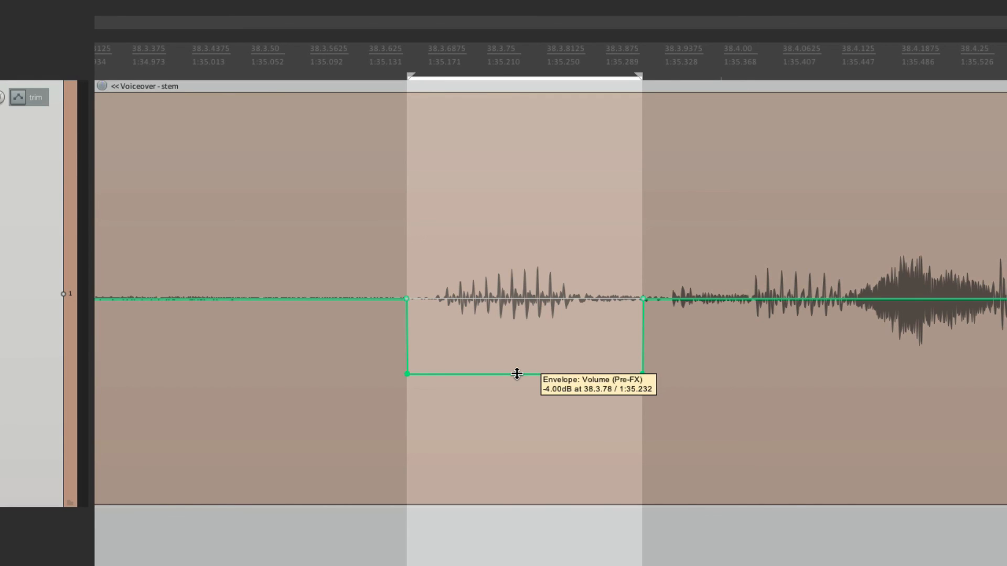
left_click_drag(517, 374, 517, 422)
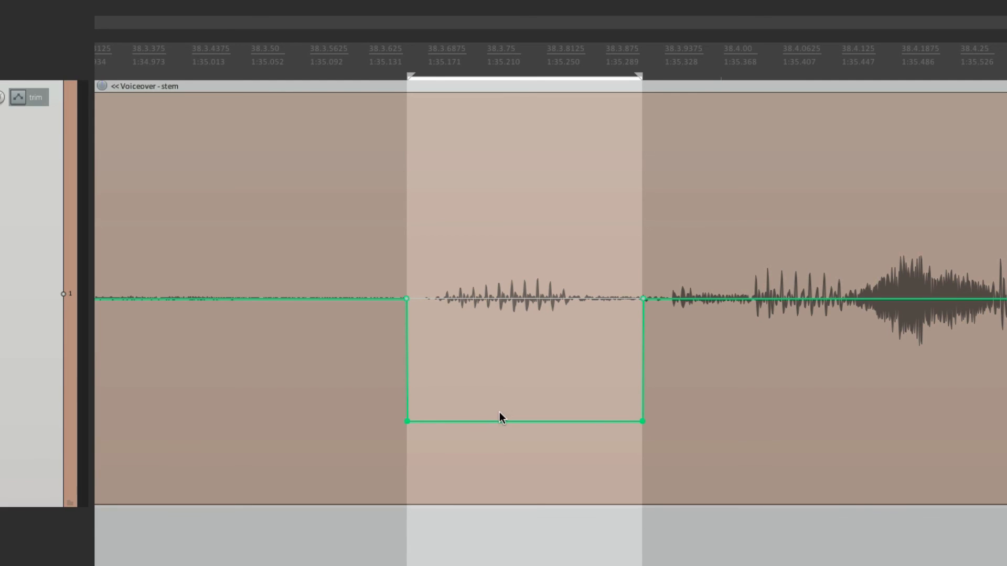
mouse_move(502, 421)
left_click_drag(502, 422, 497, 363)
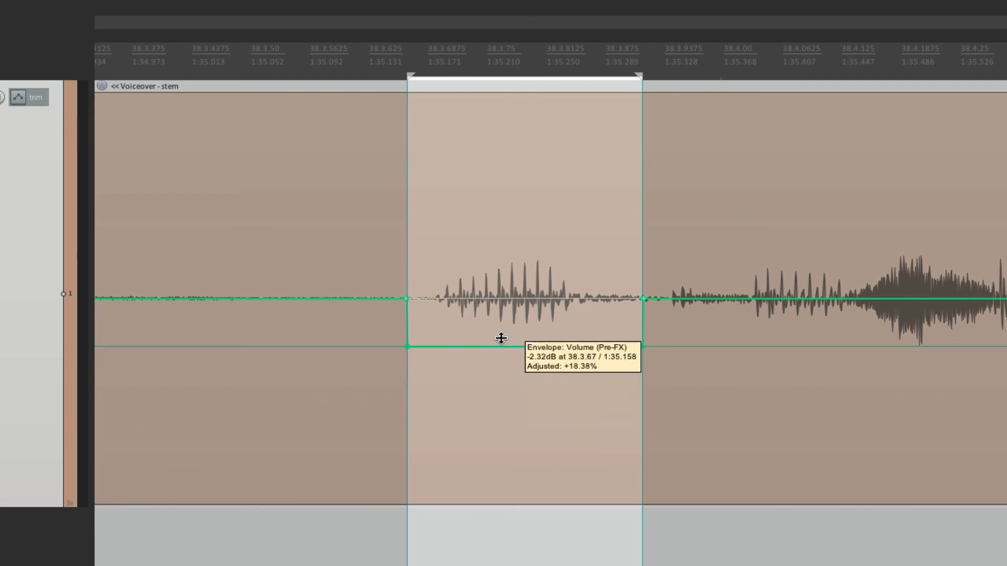
scroll(381, 360, "down", 3)
scroll(380, 359, "right", 1)
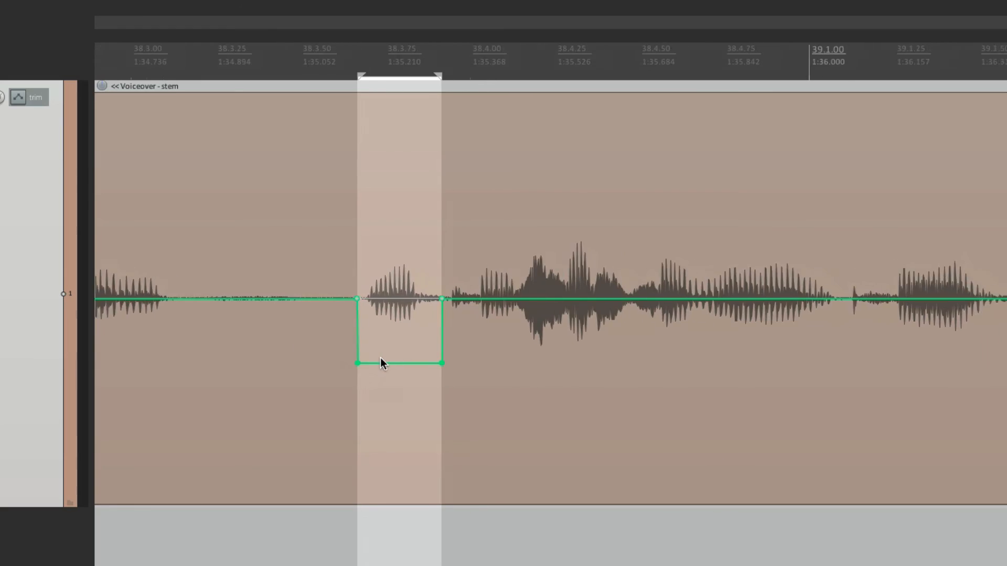
scroll(386, 359, "right", 8)
scroll(549, 374, "up", 3)
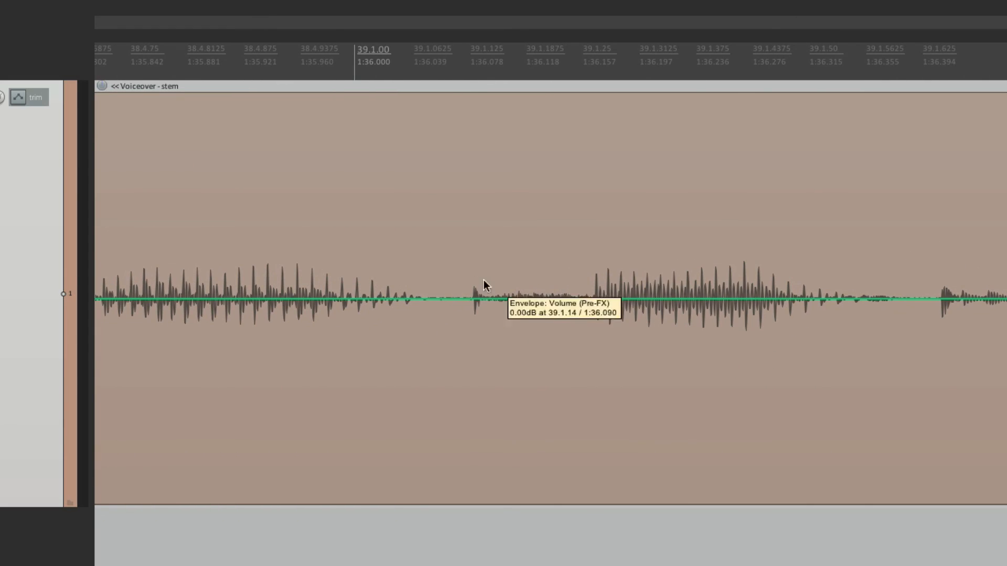
Select the next loud passage and dip its envelope segment with 4dB Lower.
left_click_drag(456, 88, 540, 90)
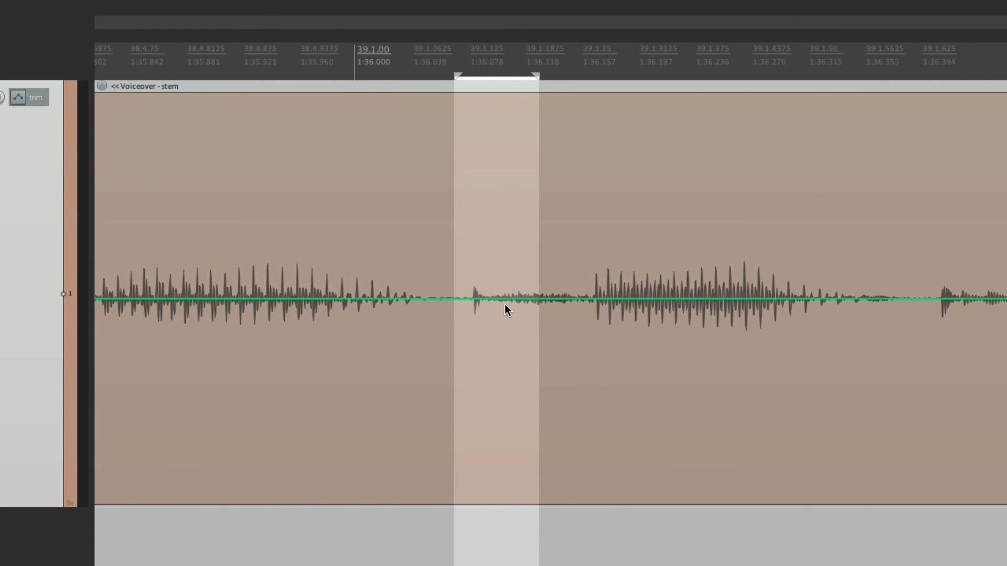
mouse_move(506, 299)
left_mouse_down()
mouse_move(495, 420)
mouse_move(495, 333)
mouse_move(495, 367)
left_mouse_up()
scroll(384, 376, "right", 5)
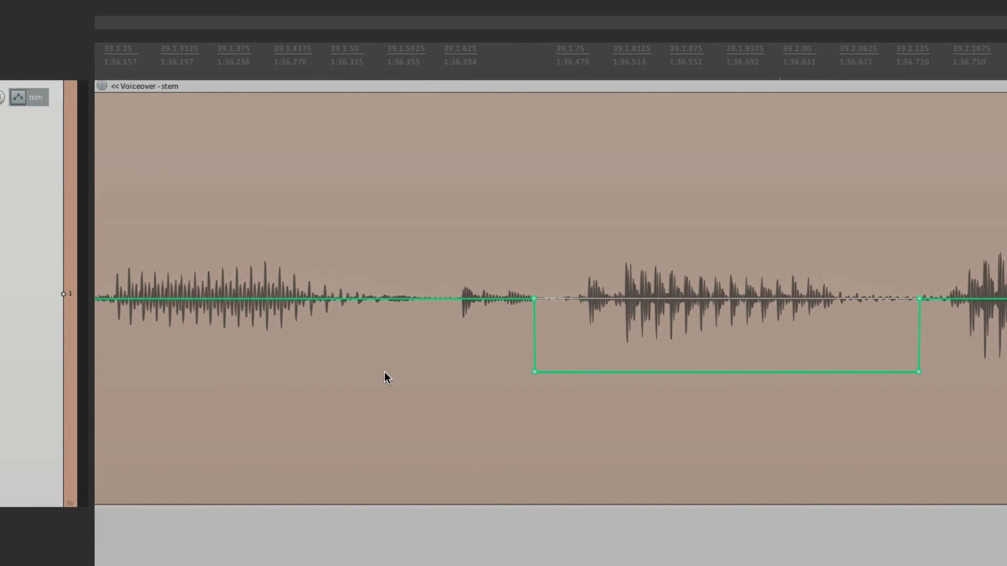
scroll(368, 386, "down", 3)
scroll(367, 387, "down", 2)
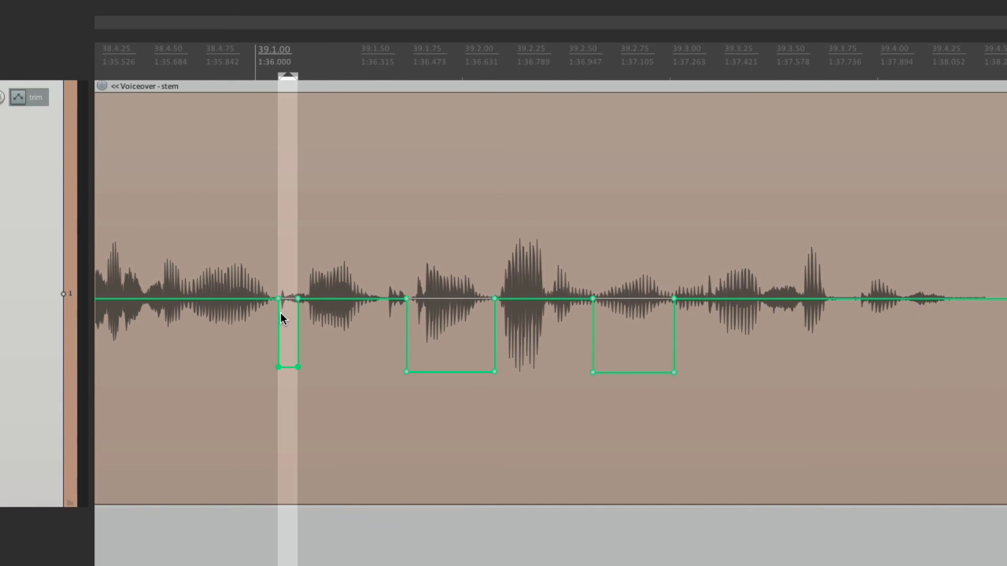